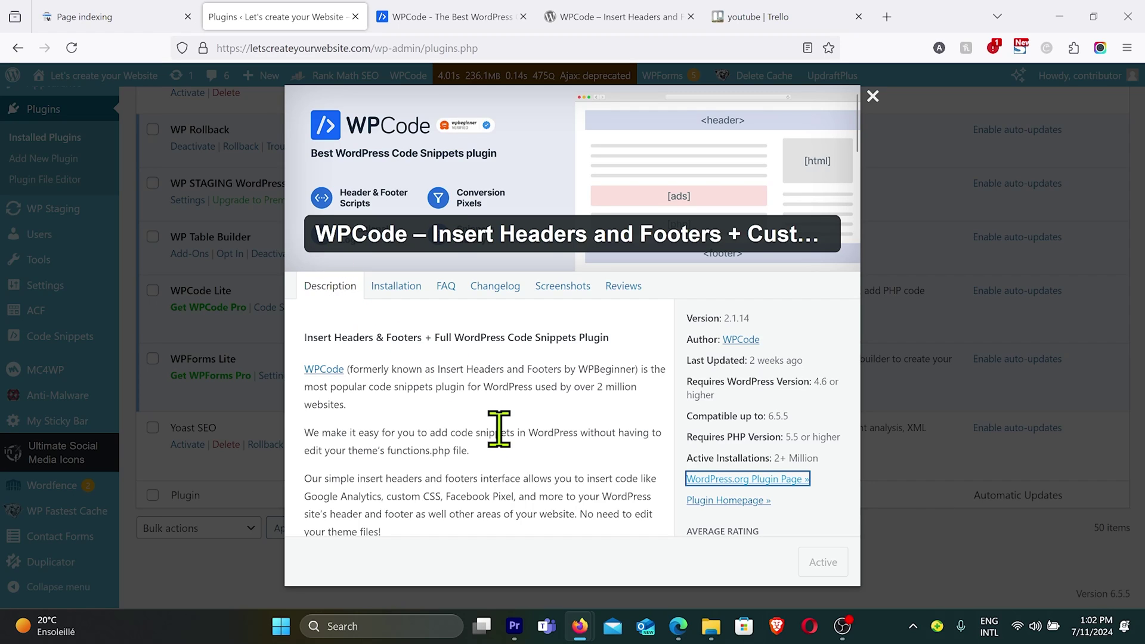
- On the WPCode wordpress.org page, select the plugin title text in the banner
{"action": "scroll", "coordinate": [499, 428], "scroll_direction": "down", "scroll_amount": 1}
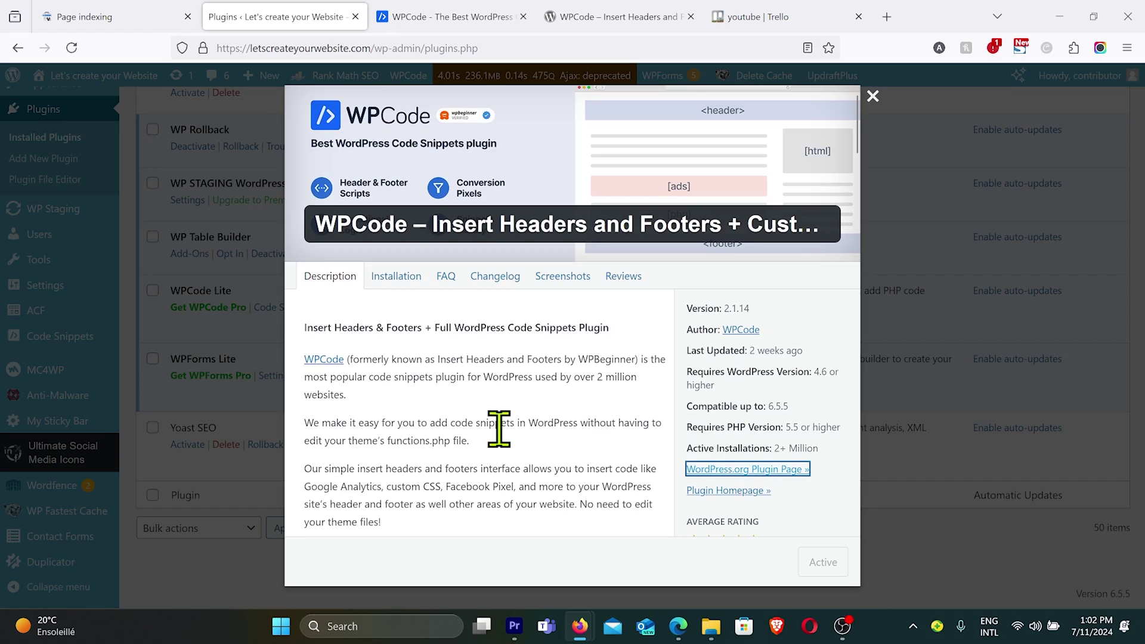
{"action": "scroll", "coordinate": [498, 428], "scroll_direction": "down", "scroll_amount": 1}
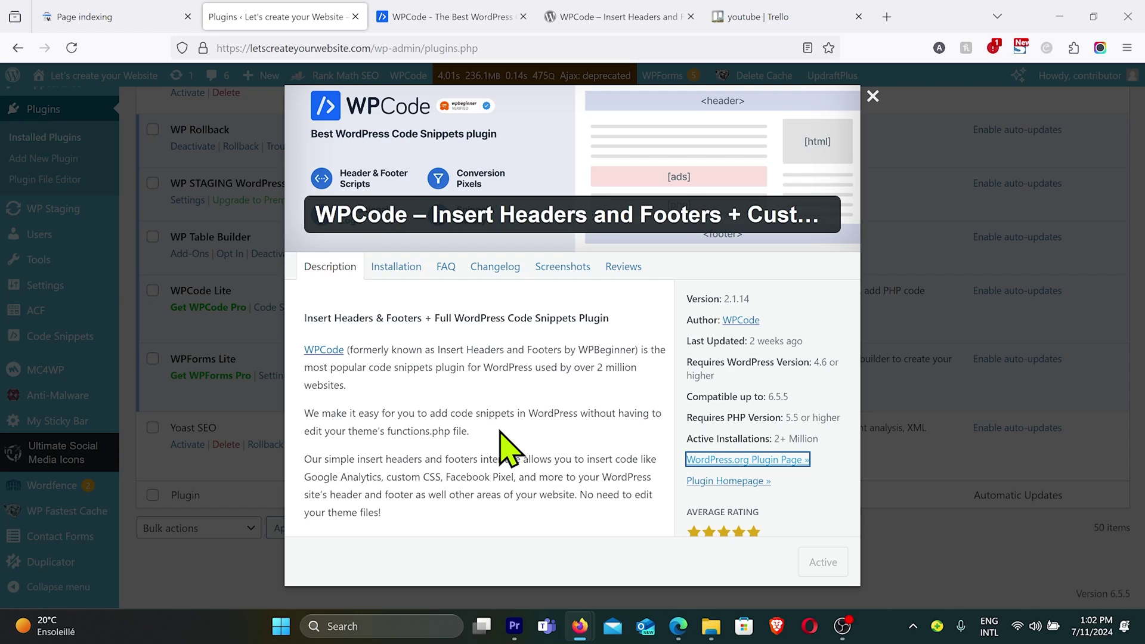
{"action": "scroll", "coordinate": [547, 414], "scroll_direction": "down", "scroll_amount": 3}
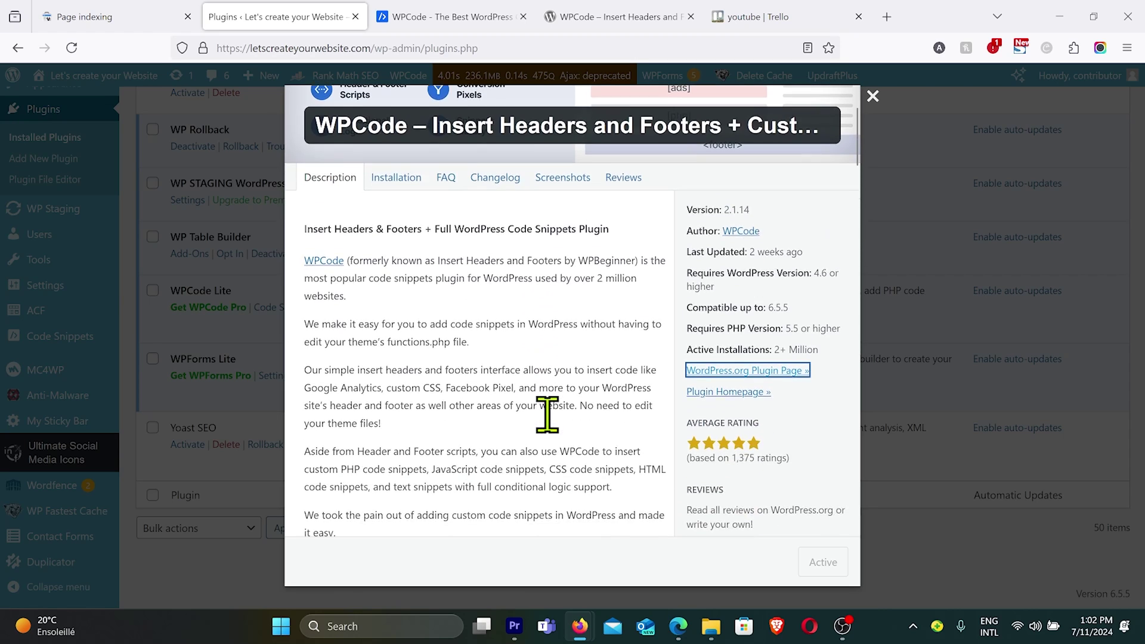
{"action": "scroll", "coordinate": [468, 286], "scroll_direction": "up", "scroll_amount": 4}
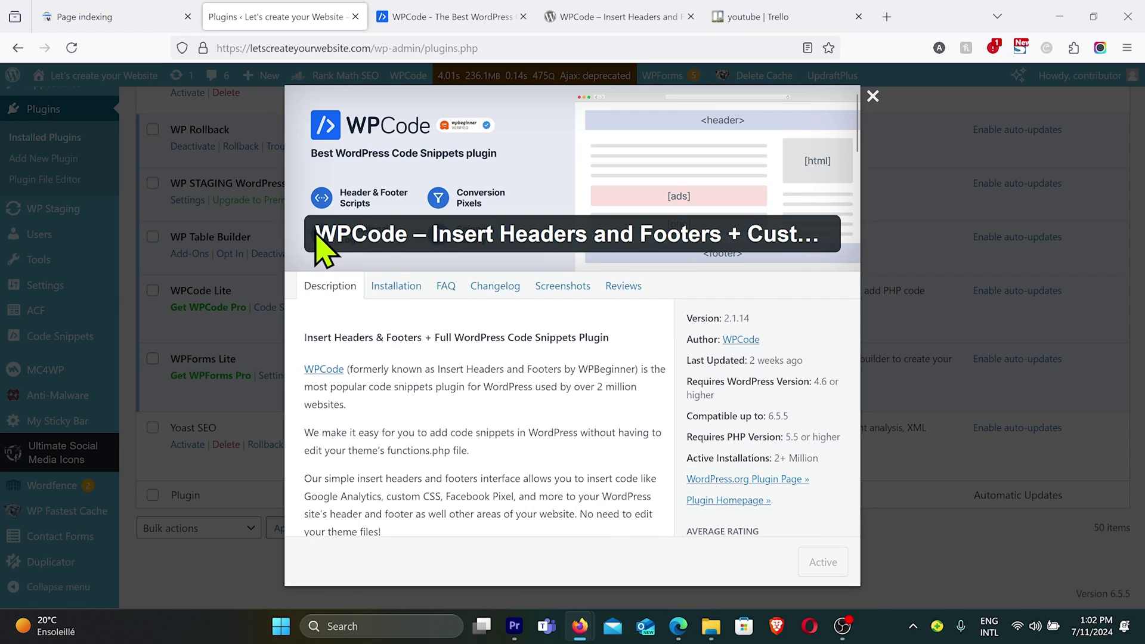
{"action": "left_click_drag", "start_coordinate": [317, 234], "coordinate": [815, 226]}
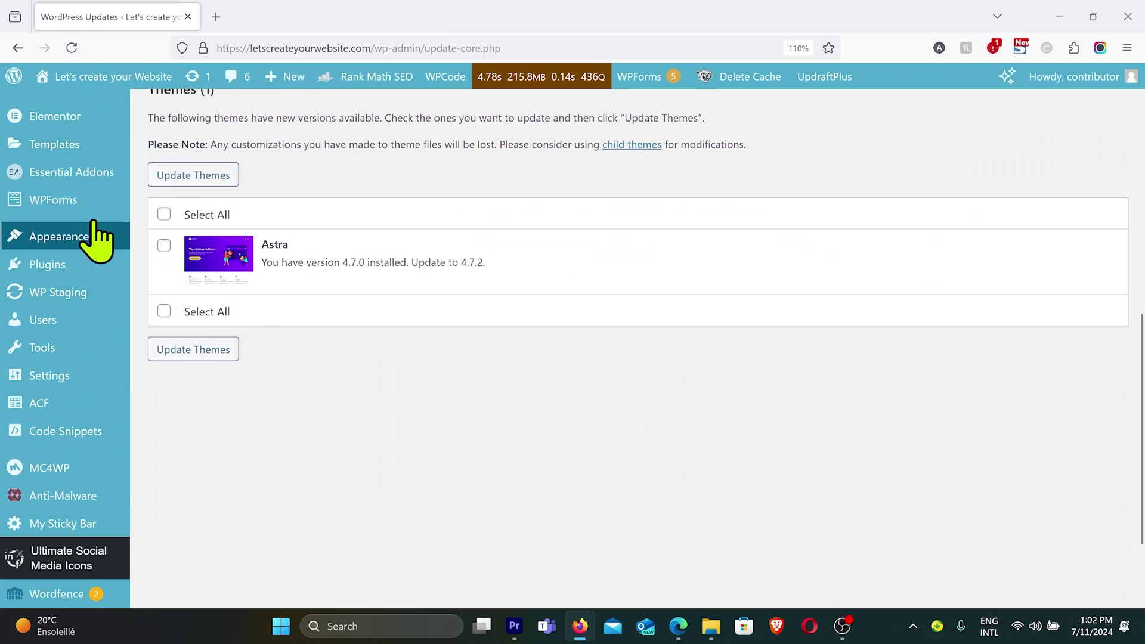
- Open the Astra theme's functions.php in the Theme File Editor
{"action": "mouse_move", "coordinate": [94, 242]}
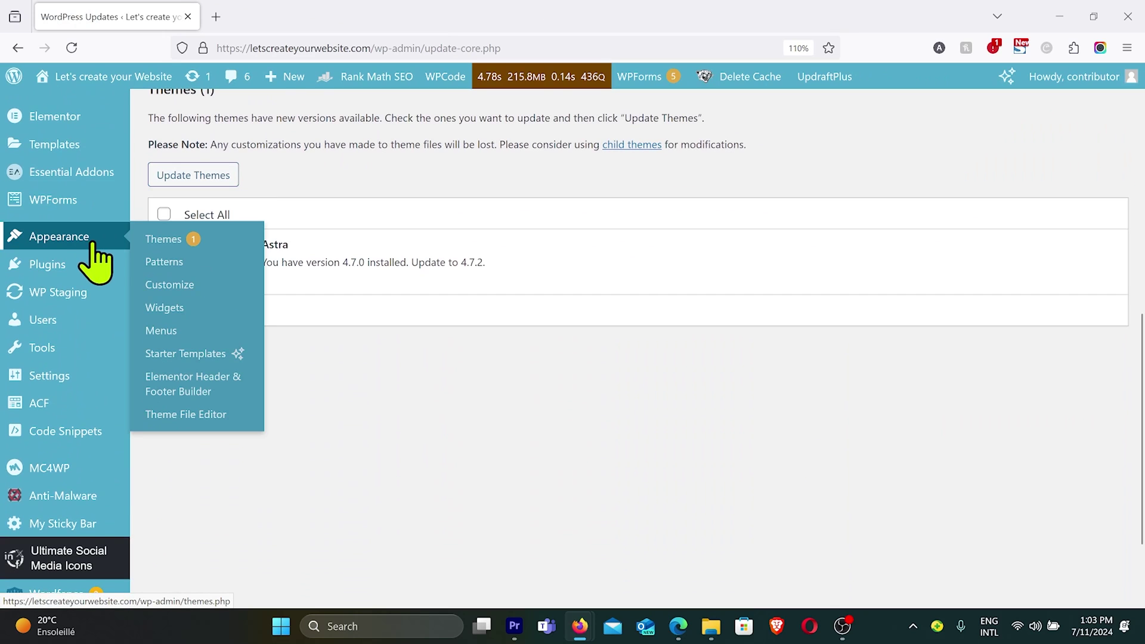
{"action": "left_click", "coordinate": [188, 418]}
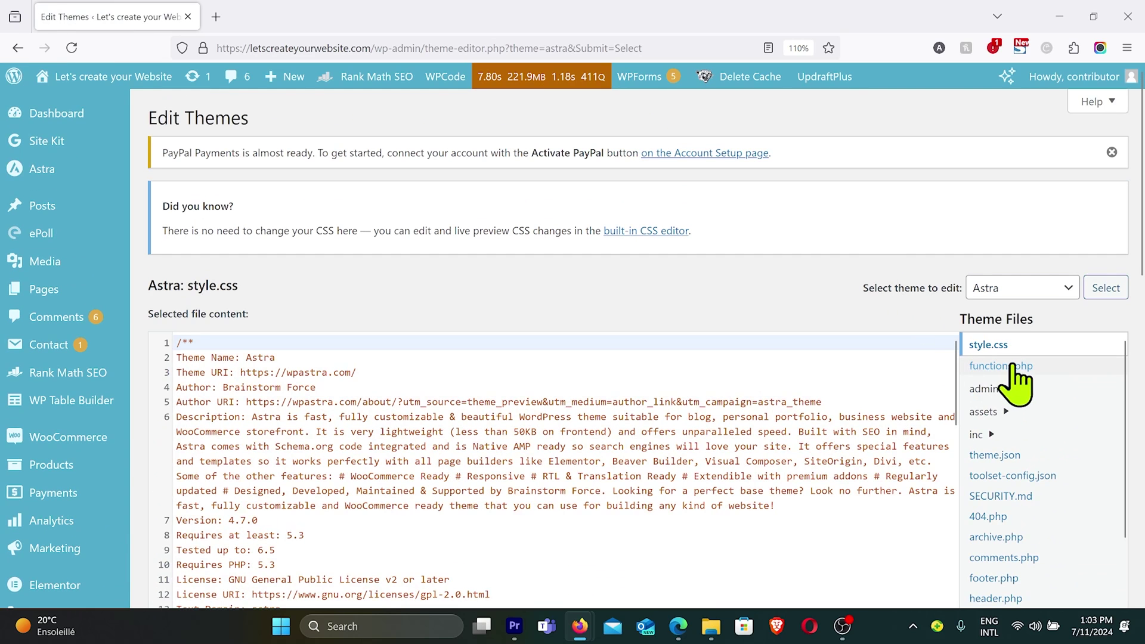
{"action": "left_click", "coordinate": [1007, 368]}
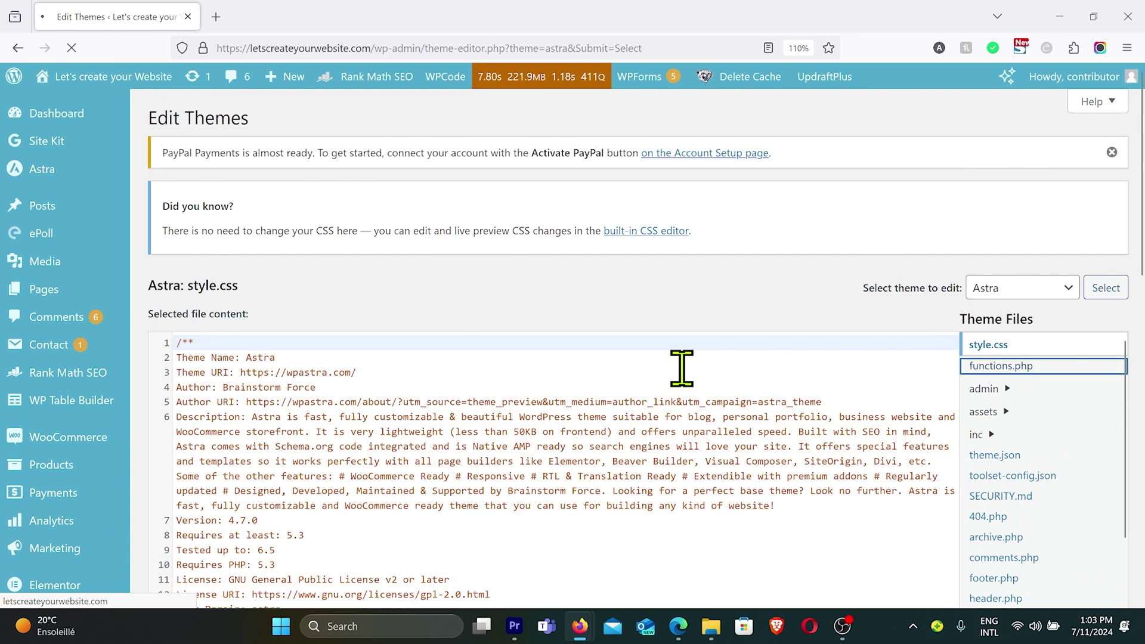
- Select the theme-update require lines 43–44 in functions.php
{"action": "scroll", "coordinate": [659, 384], "scroll_direction": "down", "scroll_amount": 5}
{"action": "left_click", "coordinate": [659, 385]}
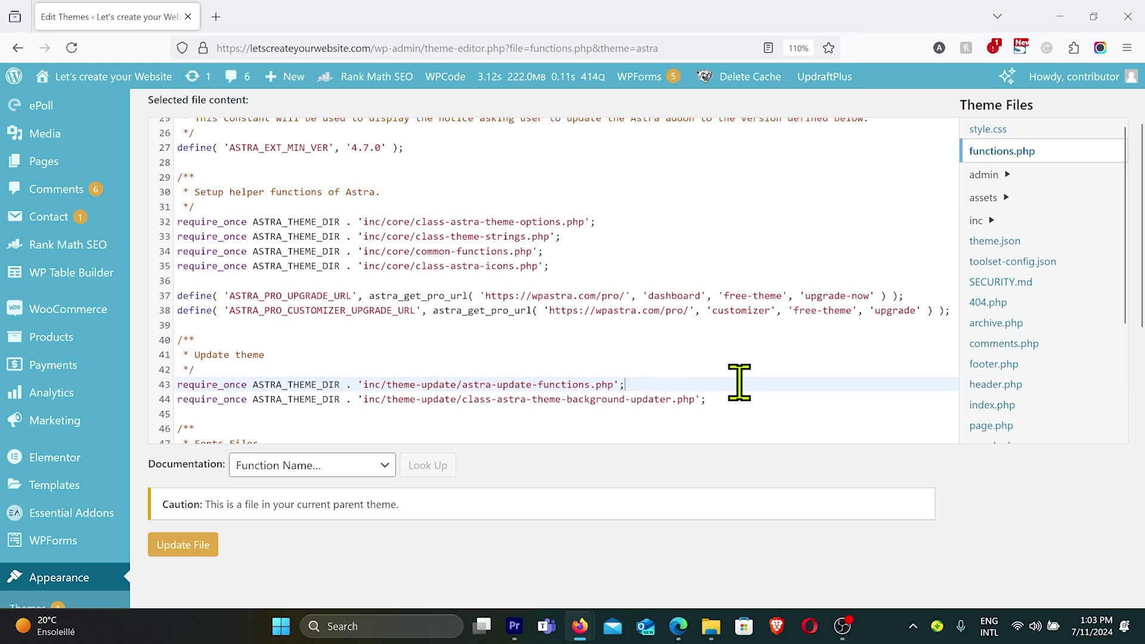
{"action": "left_click_drag", "start_coordinate": [739, 383], "coordinate": [183, 398]}
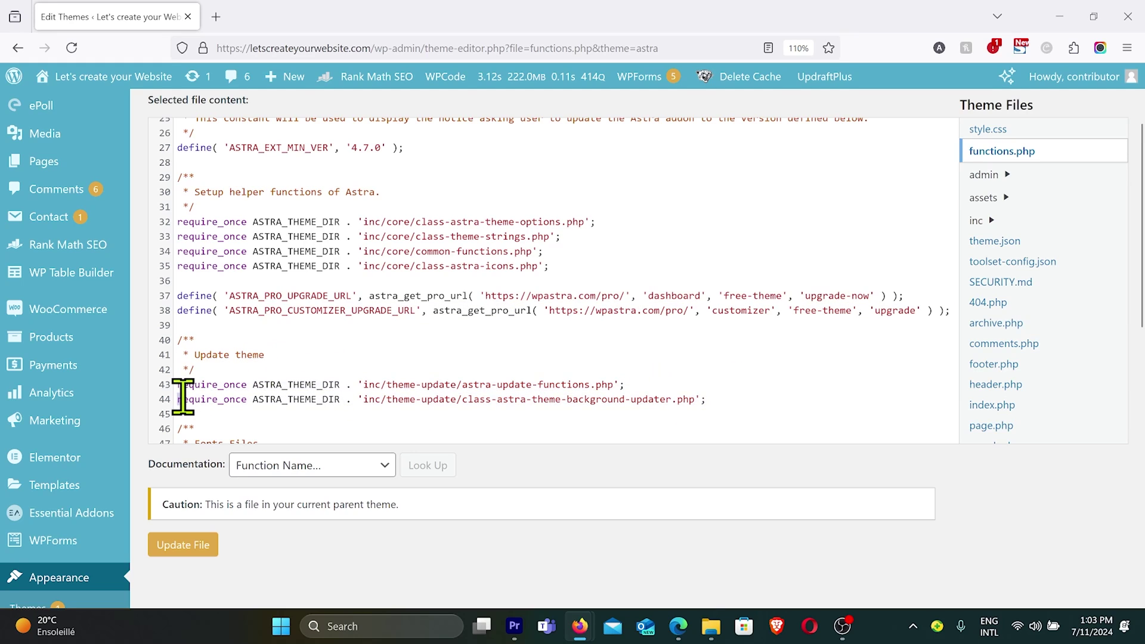
{"action": "left_click", "coordinate": [183, 398]}
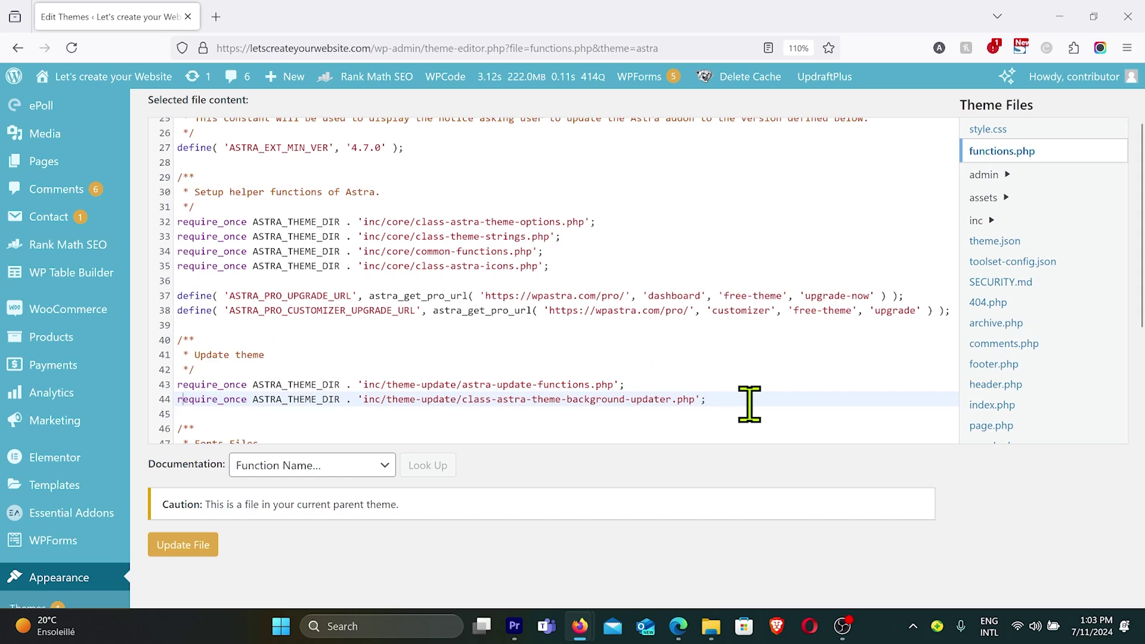
{"action": "left_click_drag", "start_coordinate": [750, 403], "coordinate": [172, 390]}
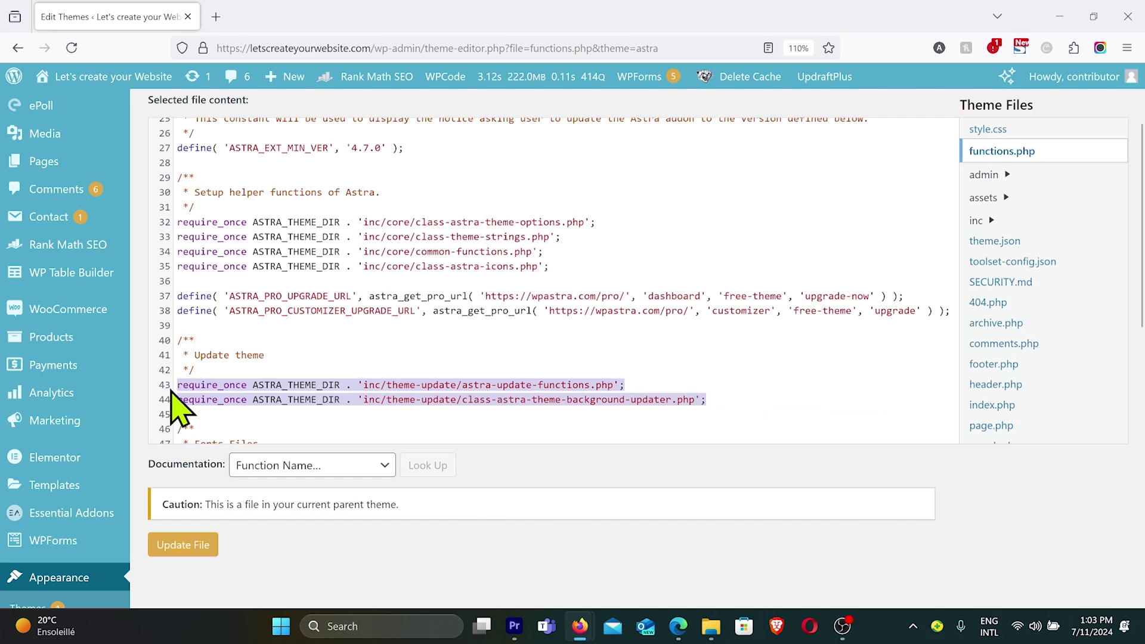
{"action": "scroll", "coordinate": [581, 594], "scroll_direction": "up", "scroll_amount": 1}
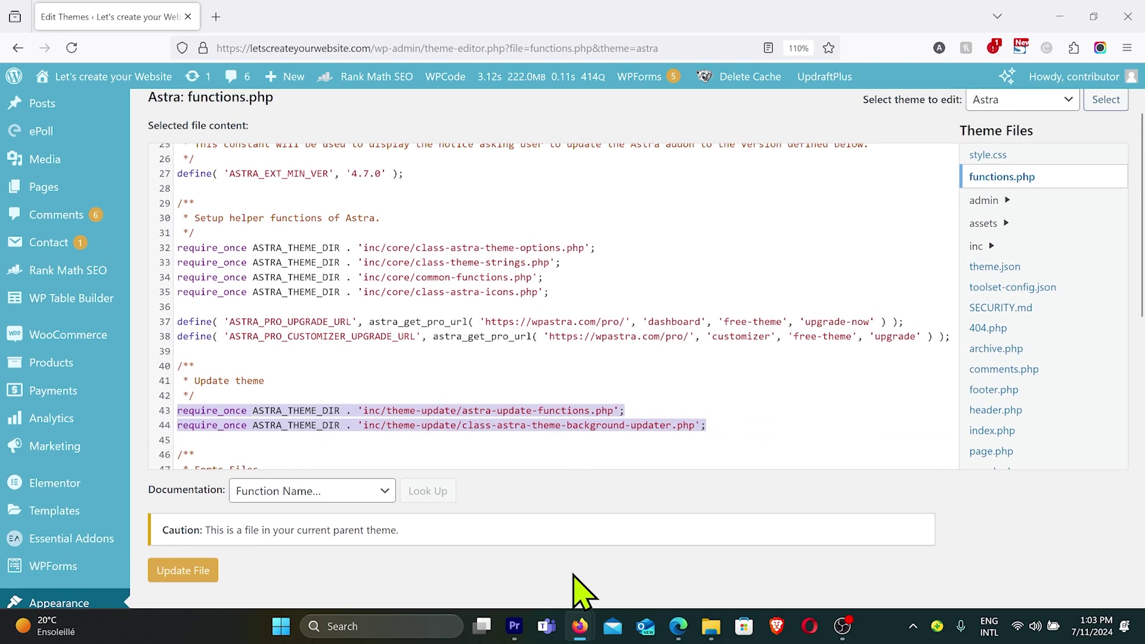
{"action": "scroll", "coordinate": [588, 361], "scroll_direction": "up", "scroll_amount": 4}
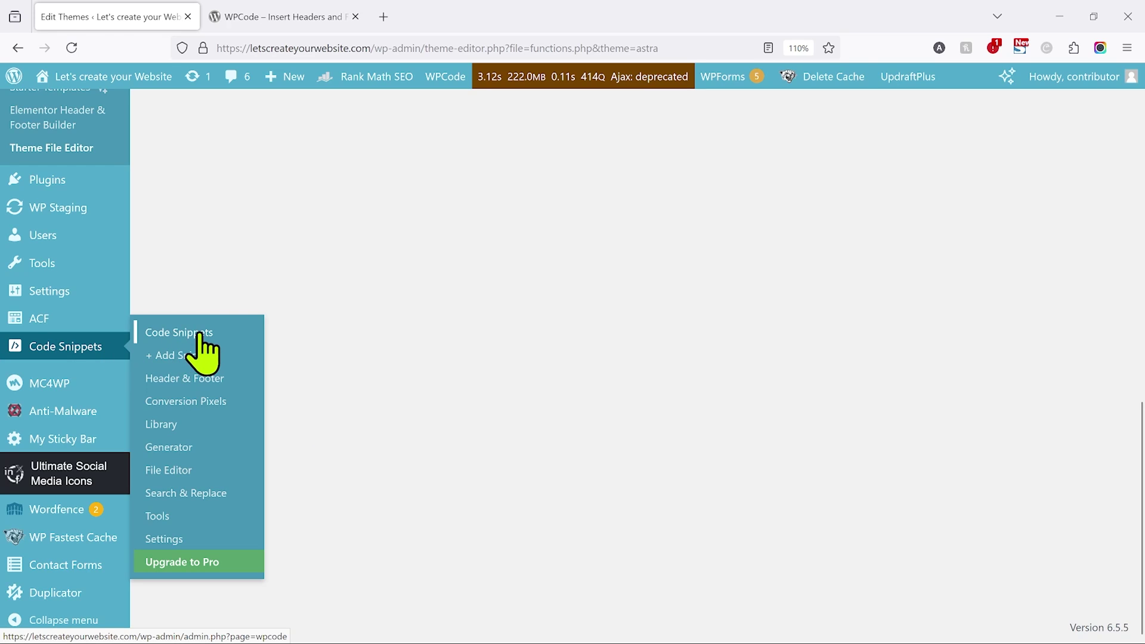
- Open WPCode's All Snippets list, showing the two inactive sample snippets
{"action": "left_click", "coordinate": [201, 334]}
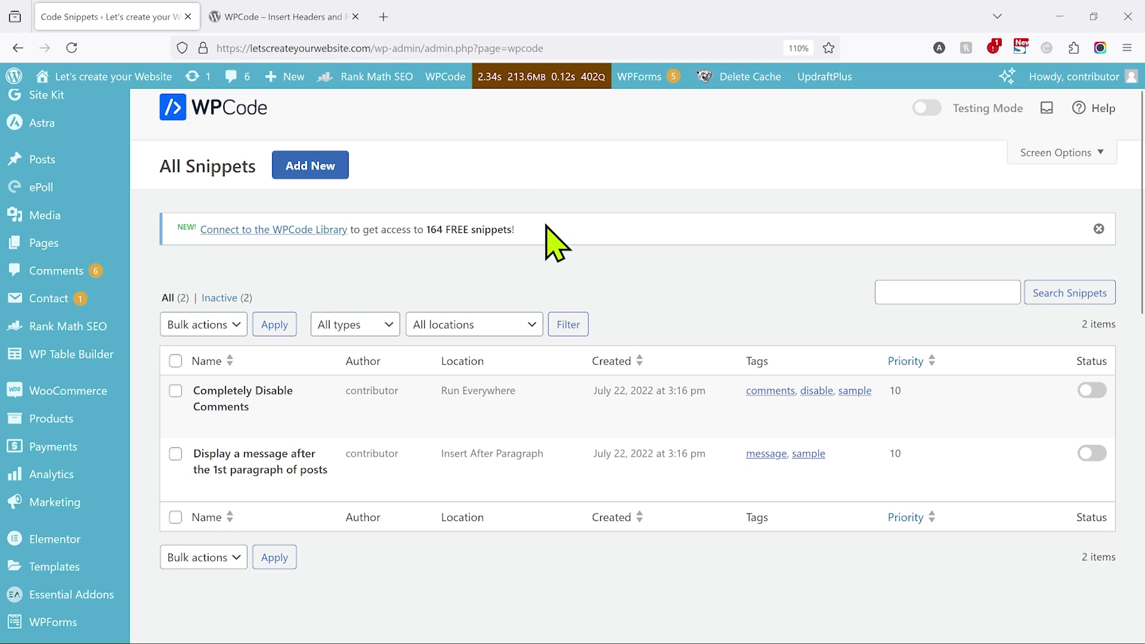
- Open the Add Snippet library and browse its Most Popular pre-made snippets
{"action": "left_click", "coordinate": [306, 169]}
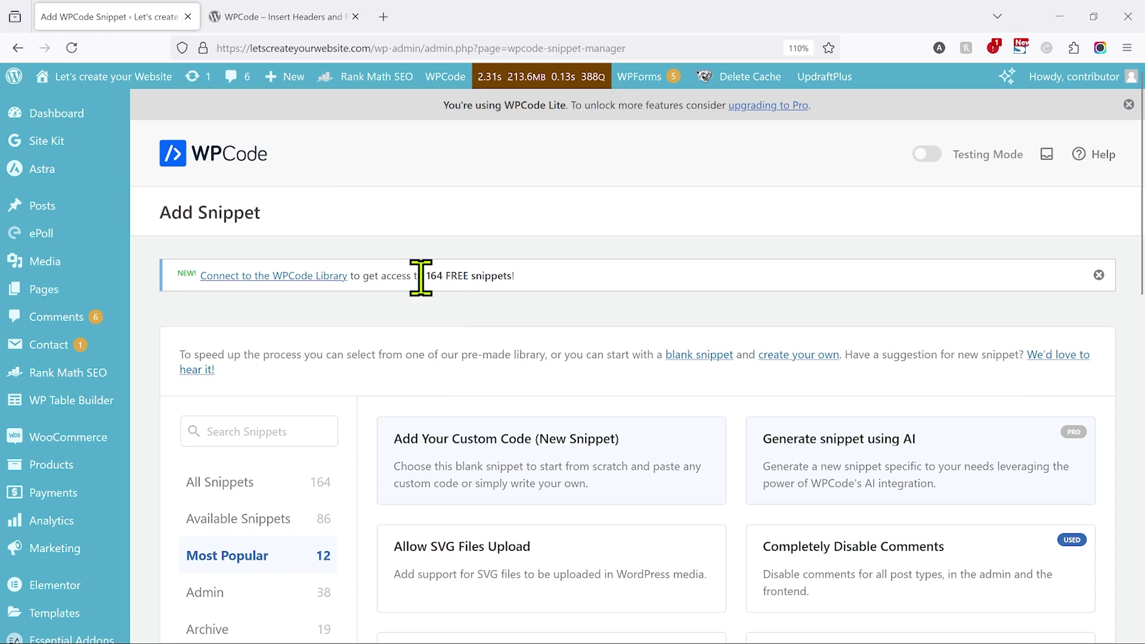
{"action": "left_click_drag", "start_coordinate": [423, 276], "coordinate": [515, 277]}
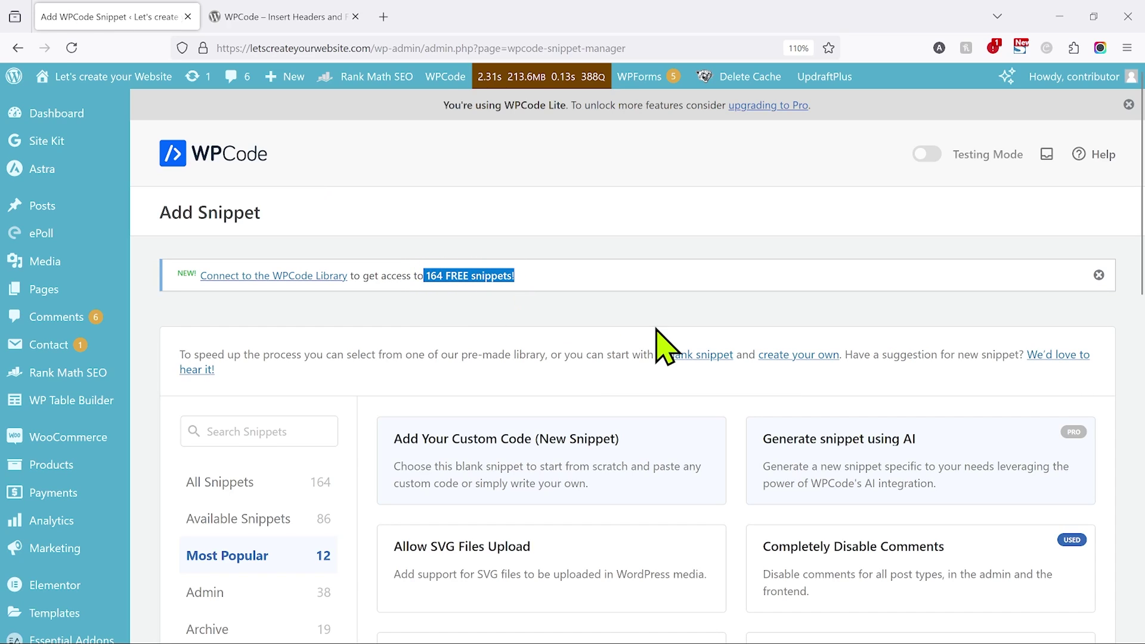
{"action": "scroll", "coordinate": [662, 349], "scroll_direction": "down", "scroll_amount": 3}
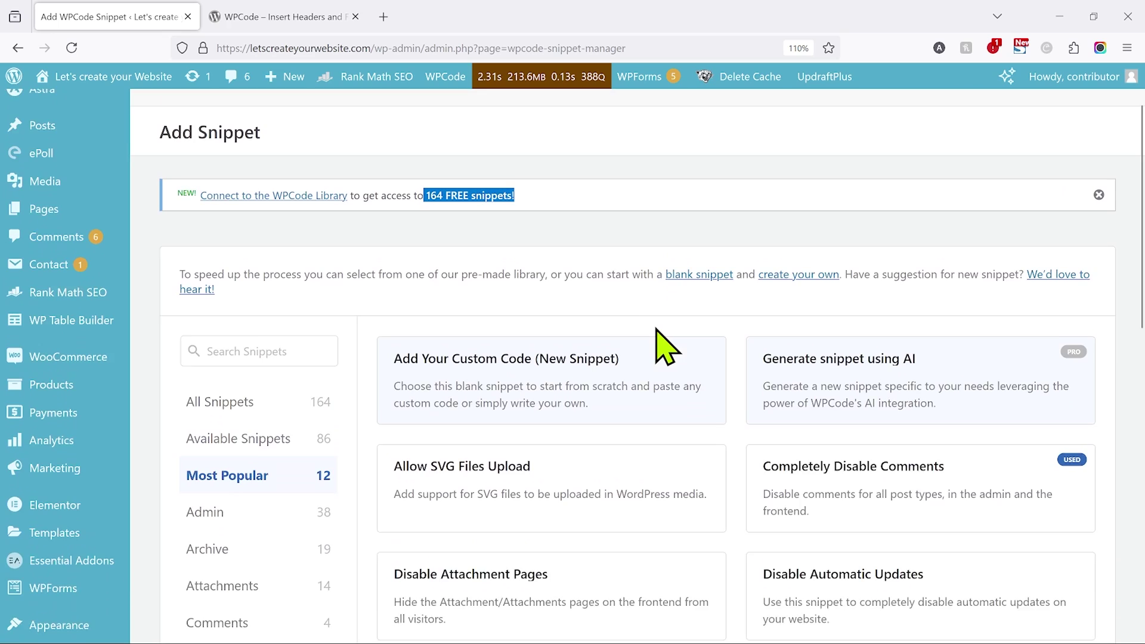
{"action": "scroll", "coordinate": [663, 347], "scroll_direction": "down", "scroll_amount": 2}
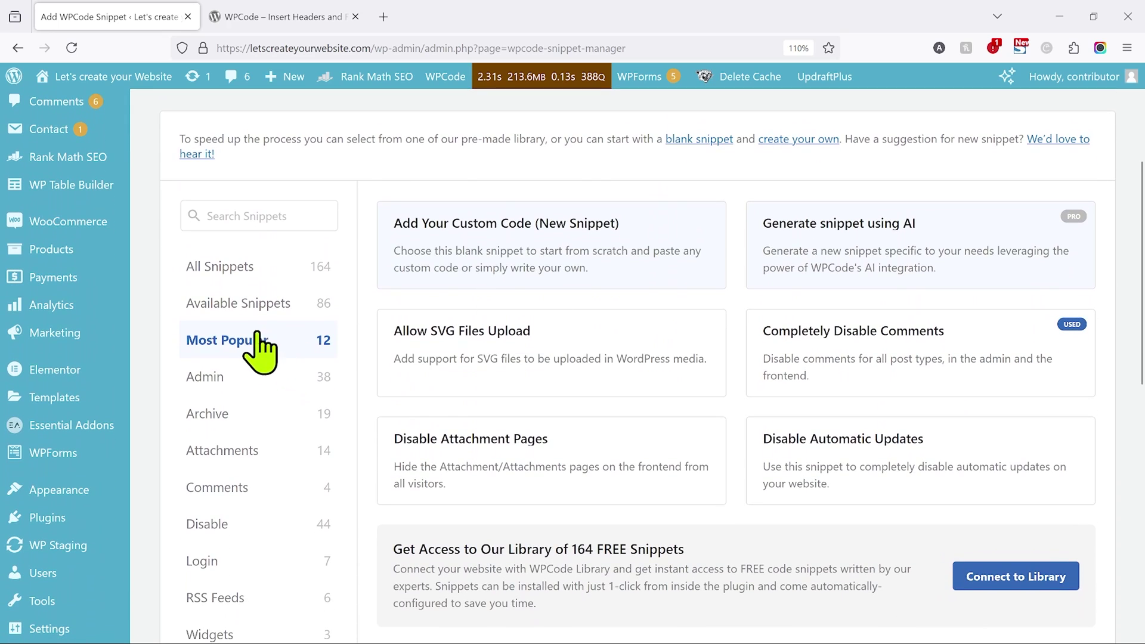
{"action": "mouse_move", "coordinate": [477, 275]}
{"action": "mouse_move", "coordinate": [567, 366]}
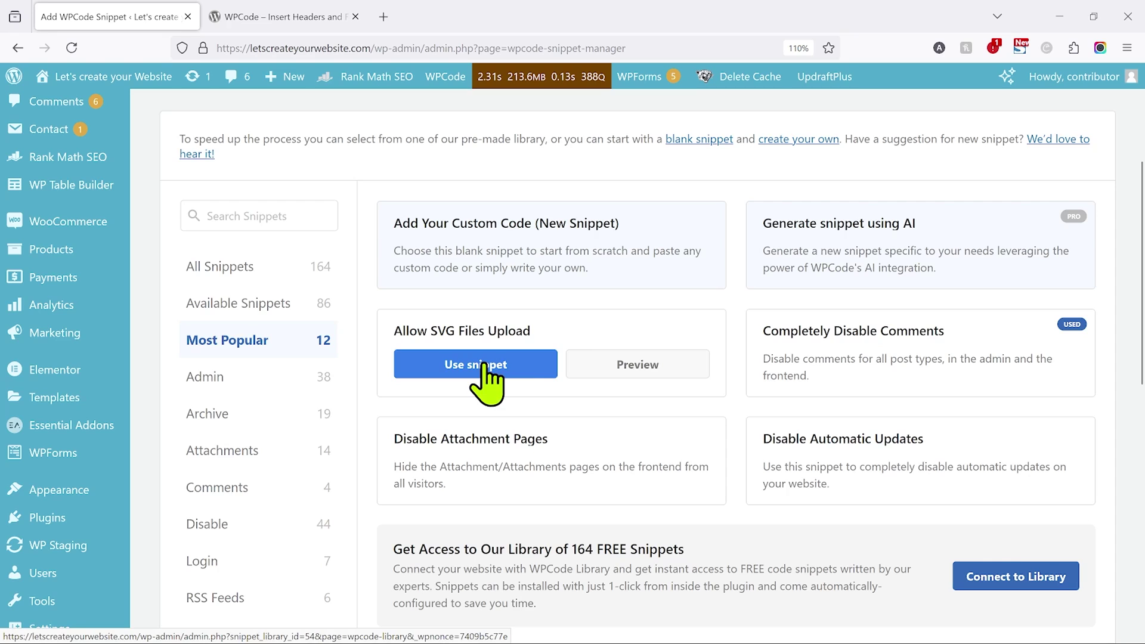
{"action": "scroll", "coordinate": [602, 352], "scroll_direction": "down", "scroll_amount": 1}
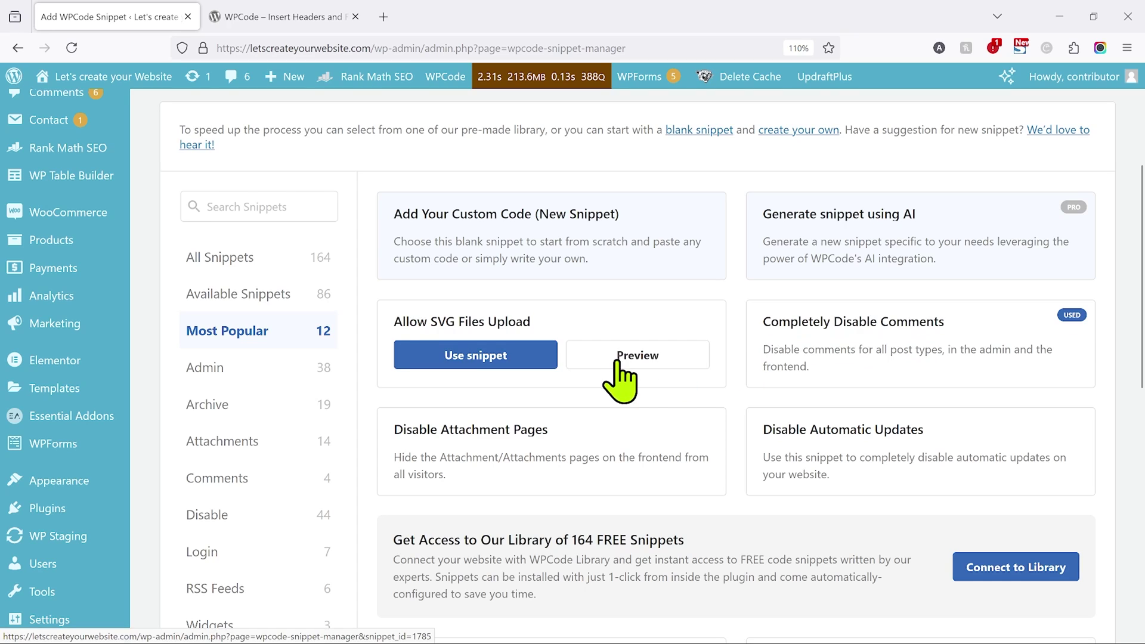
{"action": "mouse_move", "coordinate": [792, 376]}
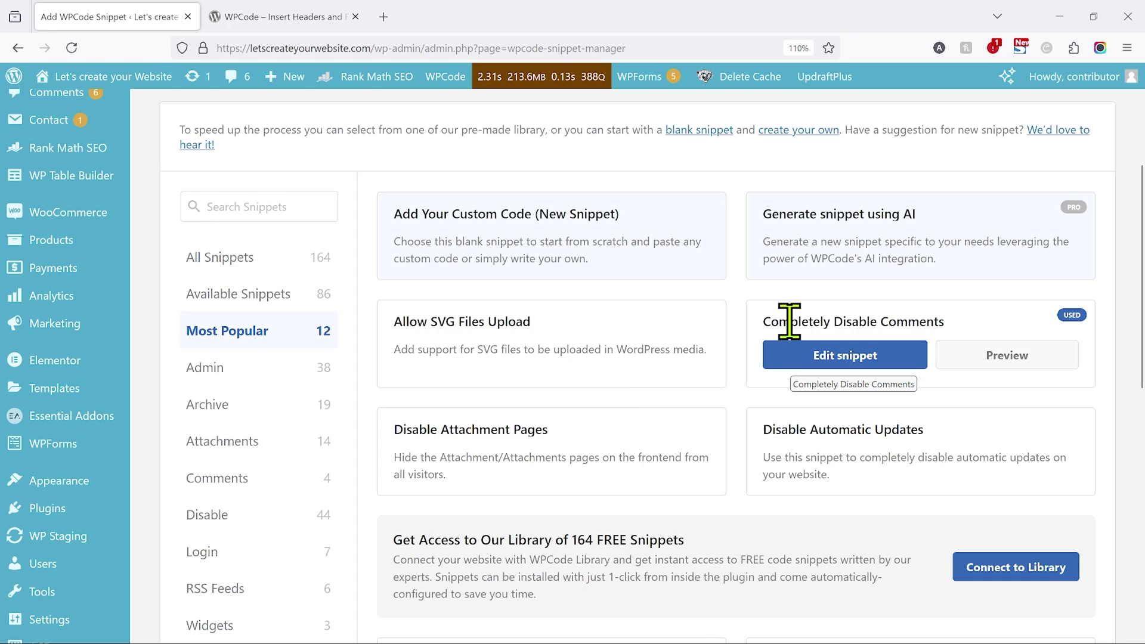
- Scroll the Most Popular list back up to the Allow SVG Files Upload card
{"action": "scroll", "coordinate": [733, 460], "scroll_direction": "down", "scroll_amount": 6}
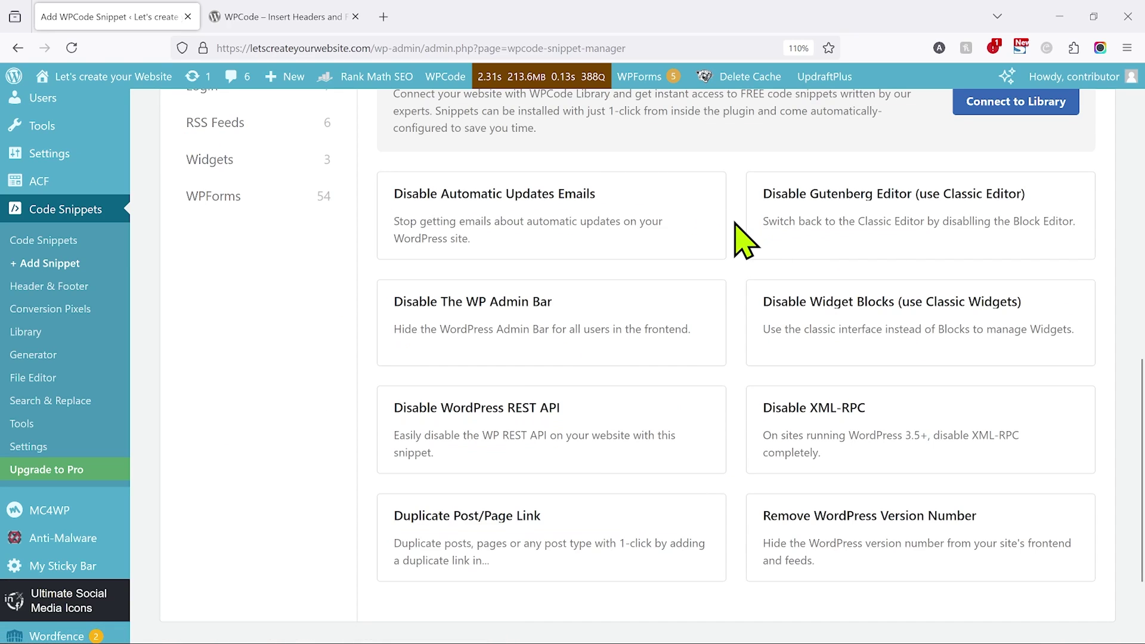
{"action": "mouse_move", "coordinate": [771, 225]}
{"action": "scroll", "coordinate": [745, 301], "scroll_direction": "up", "scroll_amount": 5}
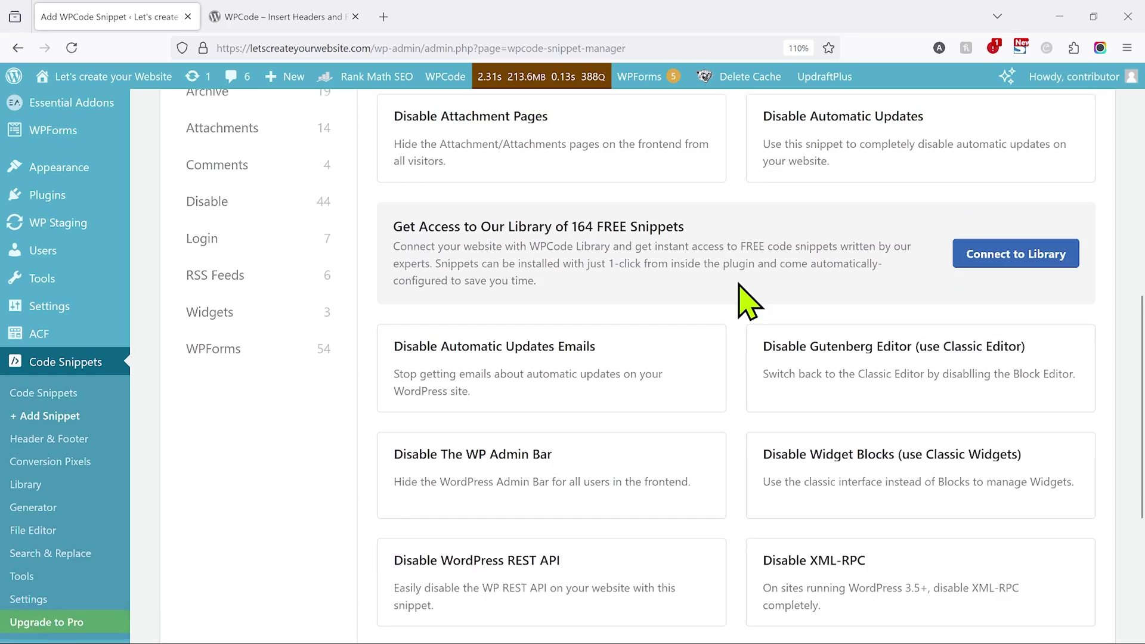
{"action": "scroll", "coordinate": [737, 282], "scroll_direction": "up", "scroll_amount": 1}
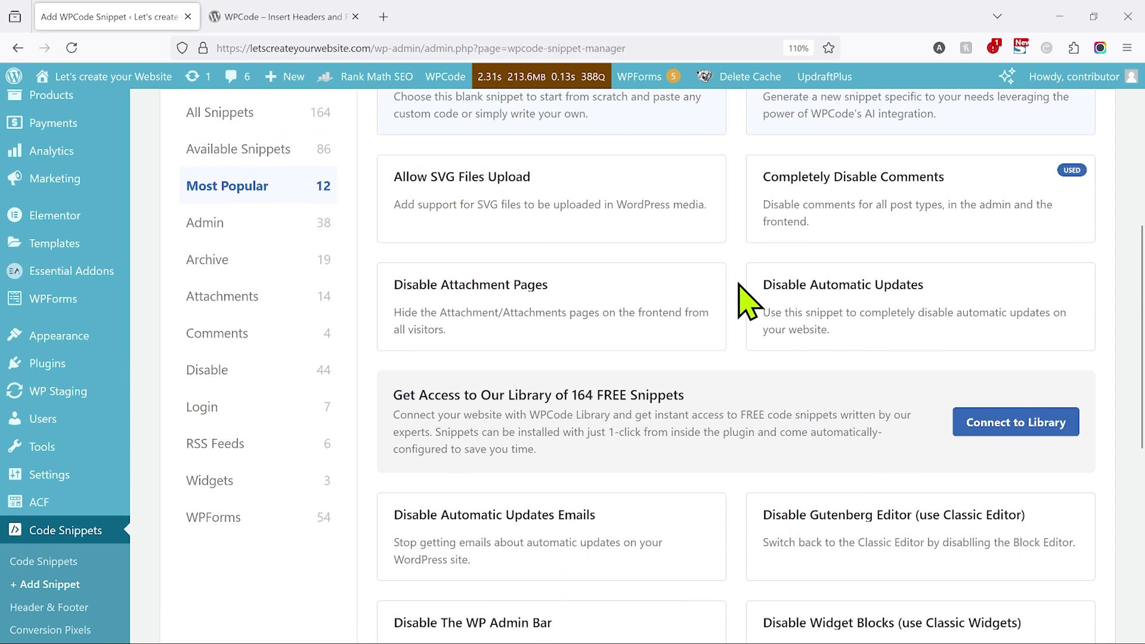
{"action": "scroll", "coordinate": [738, 283], "scroll_direction": "up", "scroll_amount": 2}
{"action": "scroll", "coordinate": [748, 302], "scroll_direction": "up", "scroll_amount": 1}
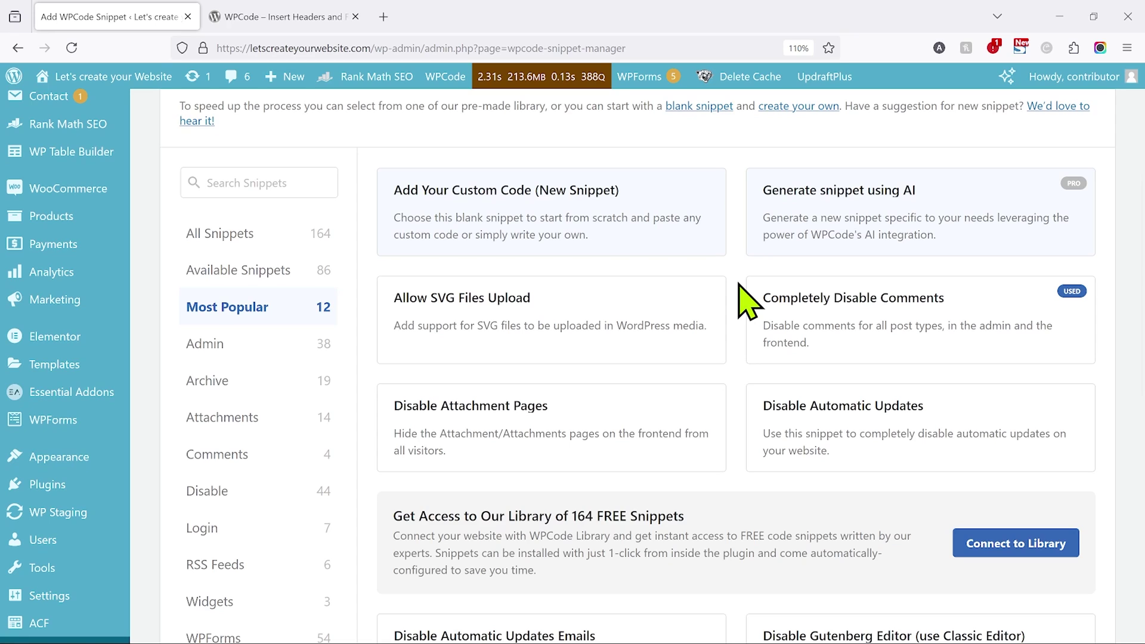
{"action": "mouse_move", "coordinate": [602, 339]}
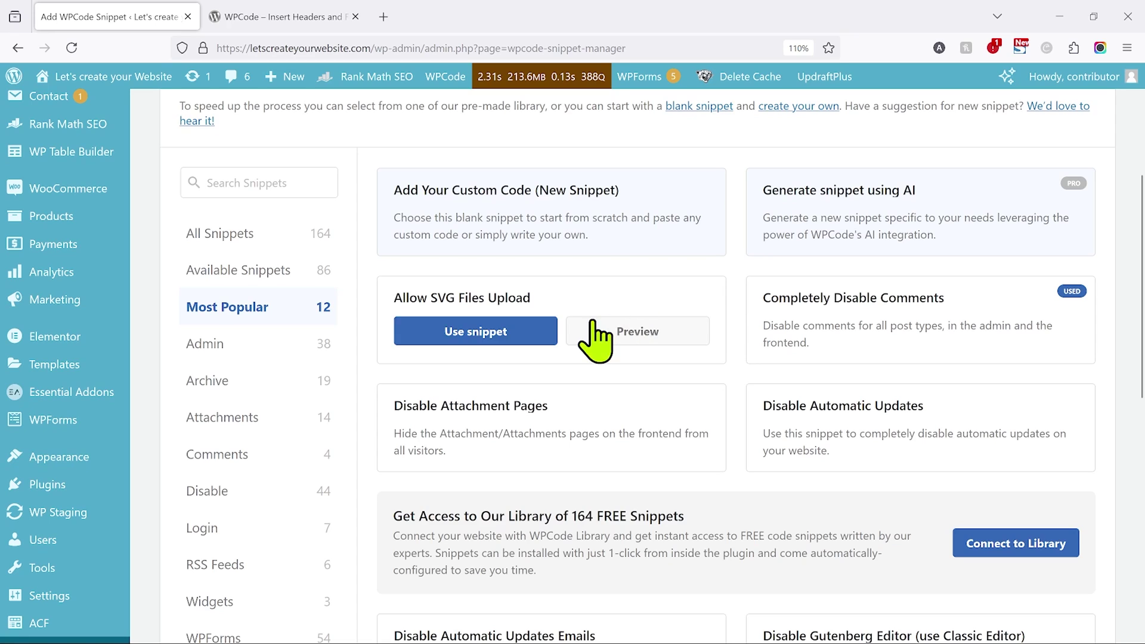
- Add the Allow SVG Files Upload snippet, switch it to Active and click Update
{"action": "left_click", "coordinate": [470, 331]}
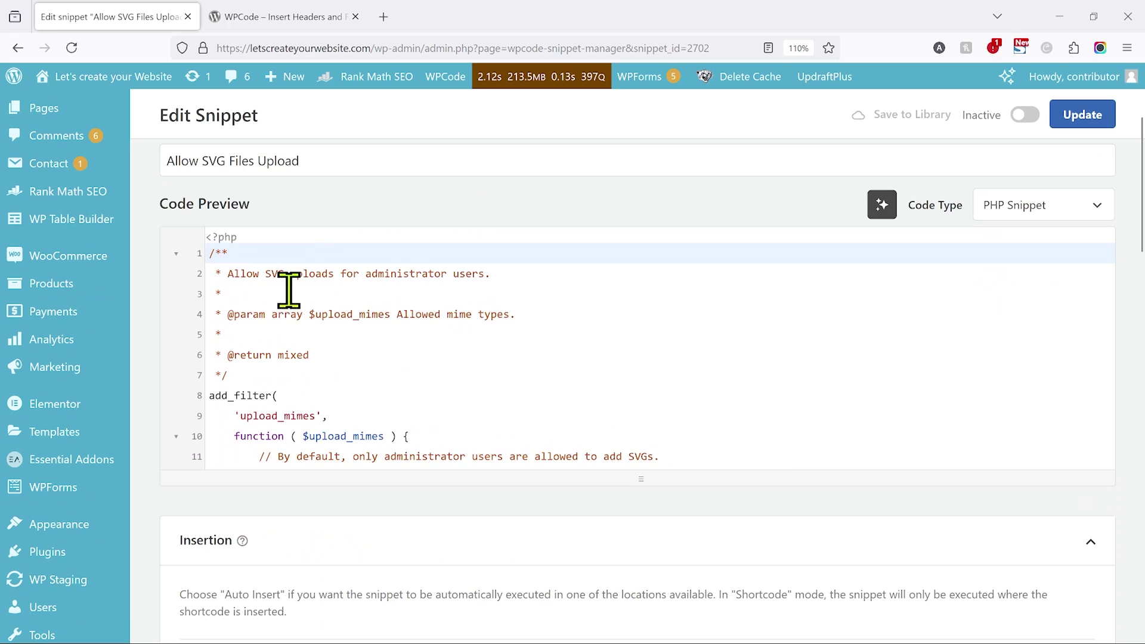
{"action": "scroll", "coordinate": [571, 372], "scroll_direction": "down", "scroll_amount": 5}
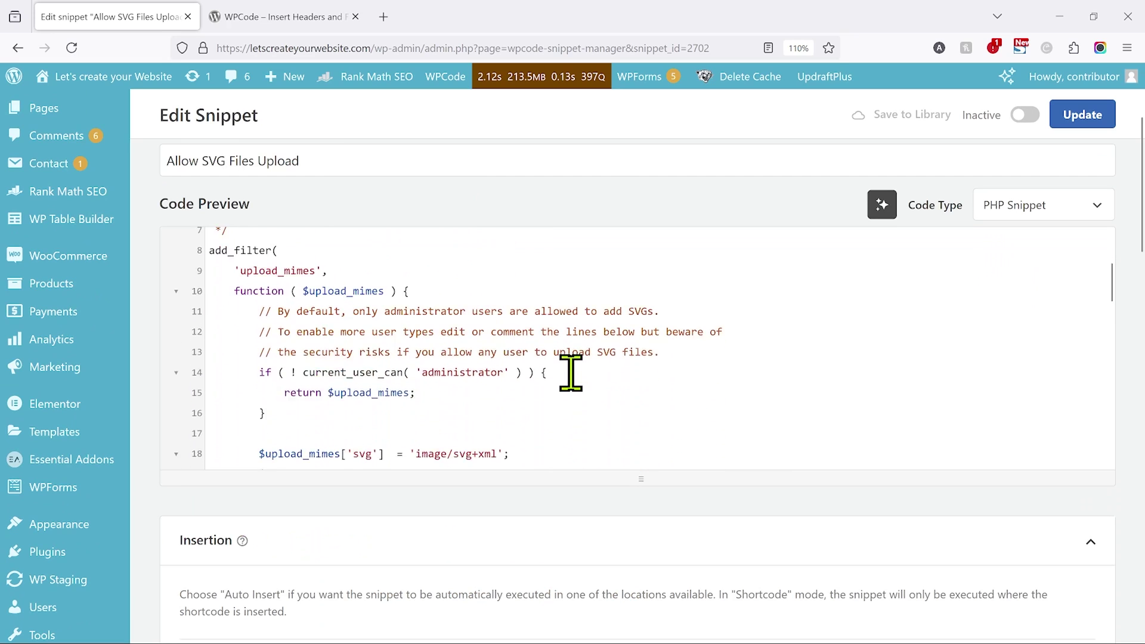
{"action": "scroll", "coordinate": [570, 373], "scroll_direction": "down", "scroll_amount": 6}
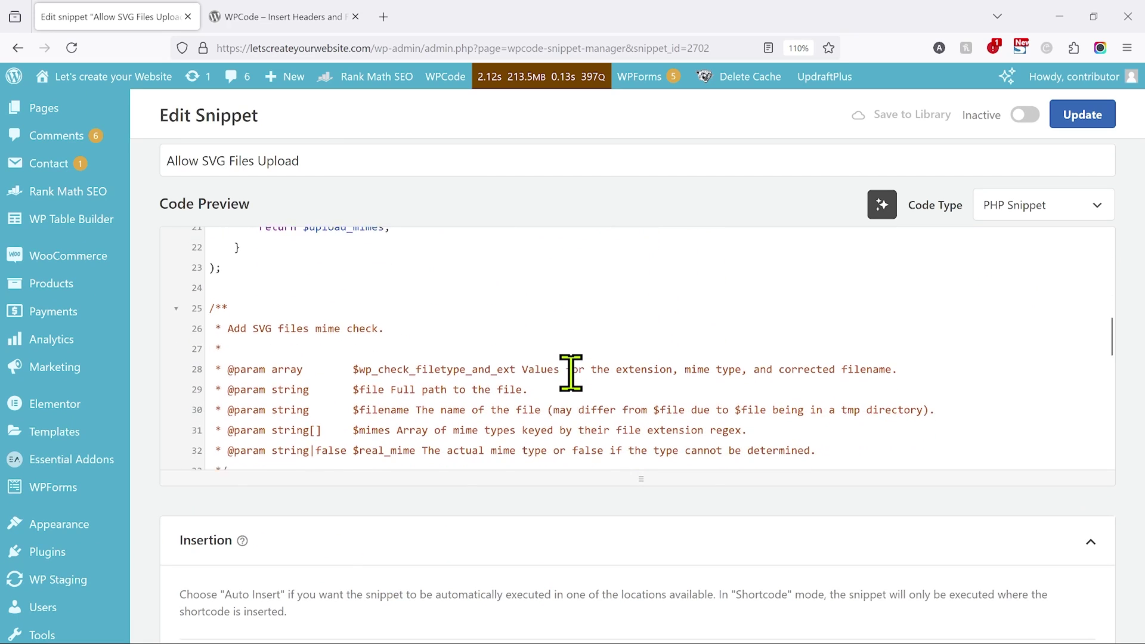
{"action": "scroll", "coordinate": [570, 373], "scroll_direction": "down", "scroll_amount": 8}
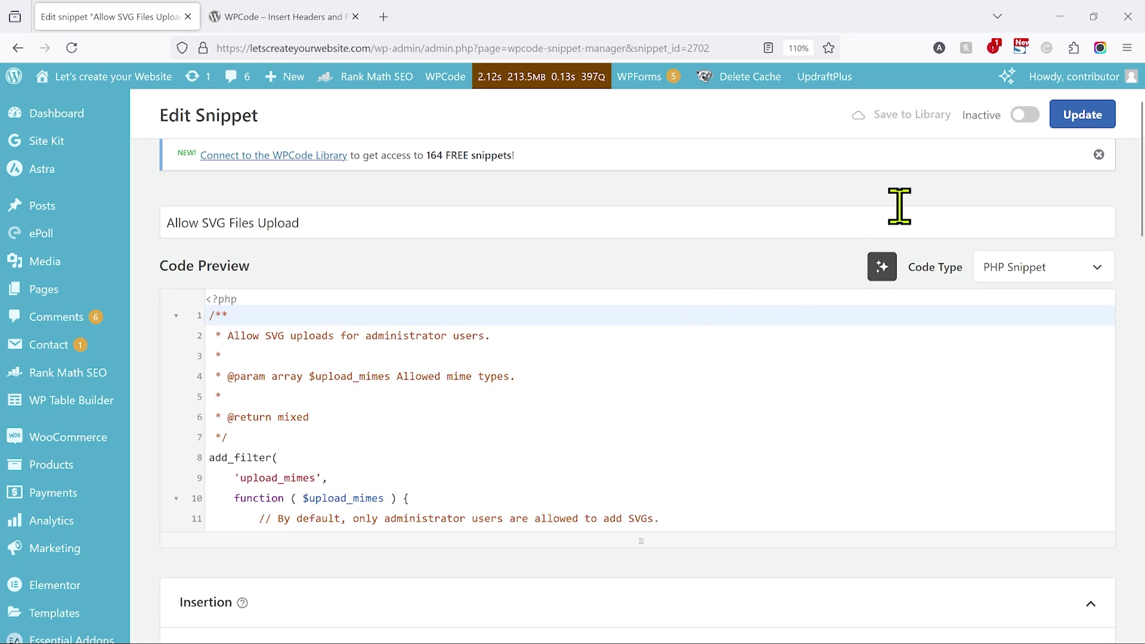
{"action": "left_click", "coordinate": [1035, 115]}
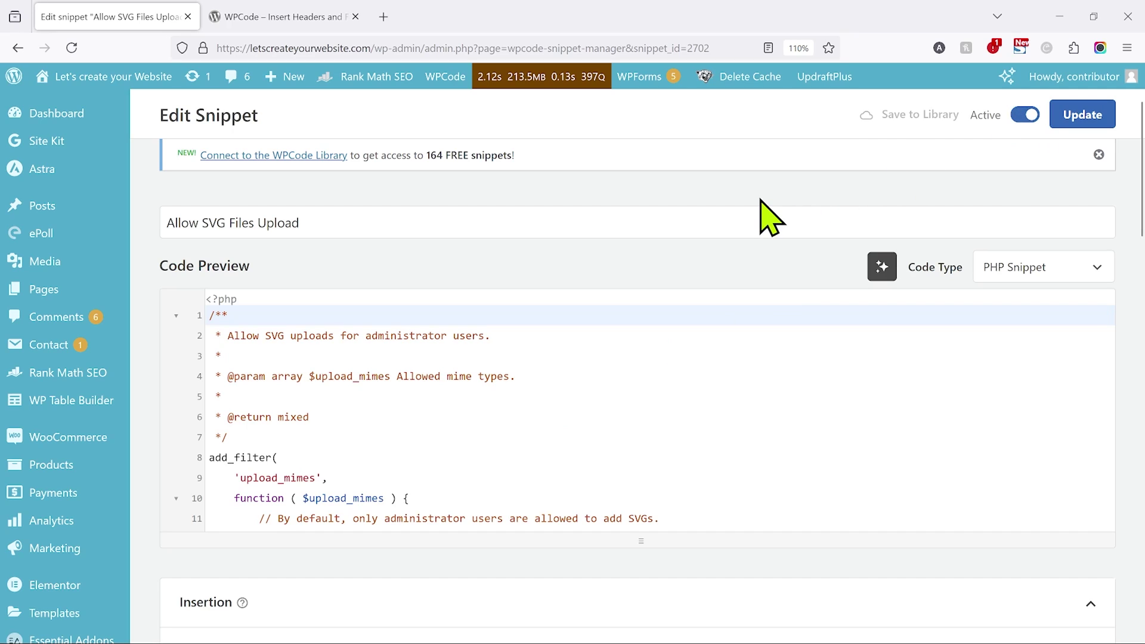
{"action": "left_click", "coordinate": [1080, 116]}
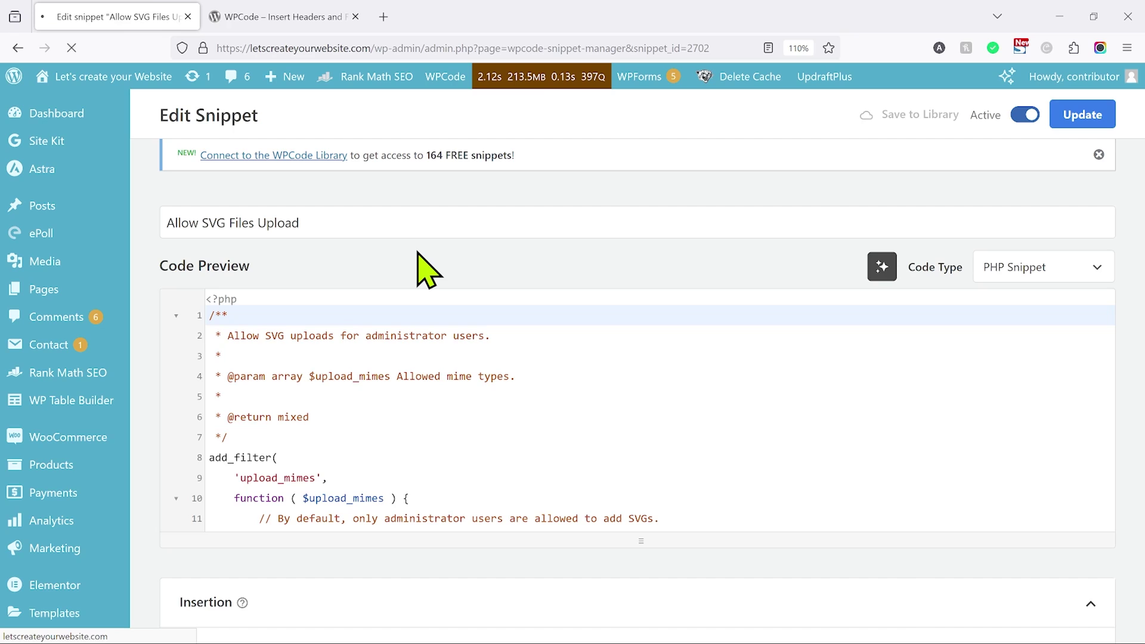
{"action": "scroll", "coordinate": [418, 268], "scroll_direction": "down", "scroll_amount": 10}
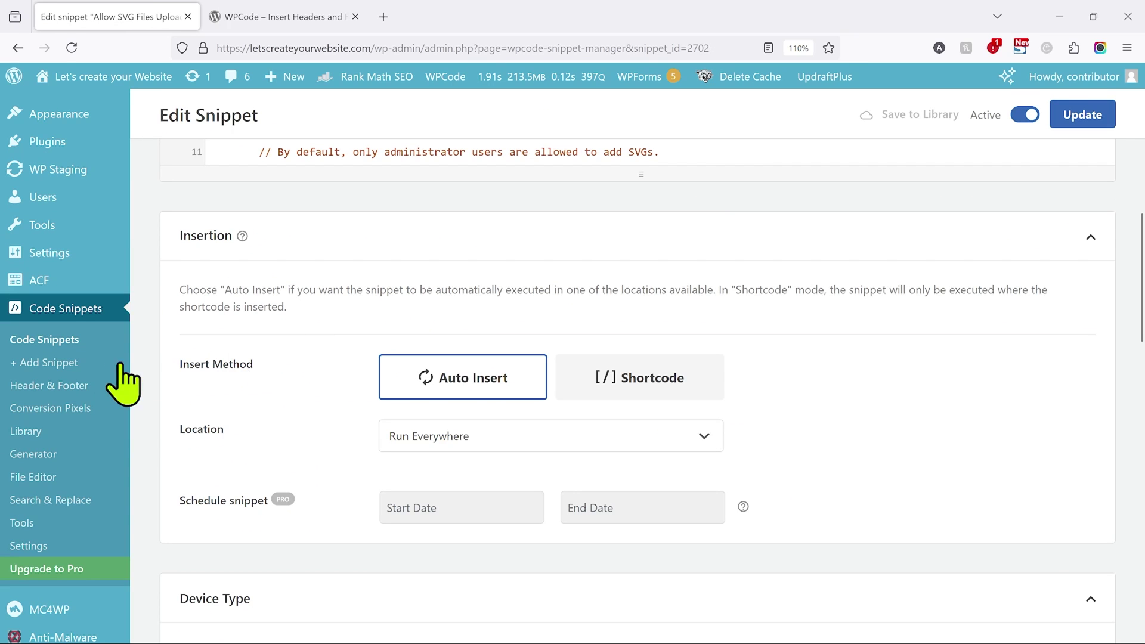
- From the snippet library, add the Change Read More Text for Excerpts snippet
{"action": "left_click", "coordinate": [64, 364]}
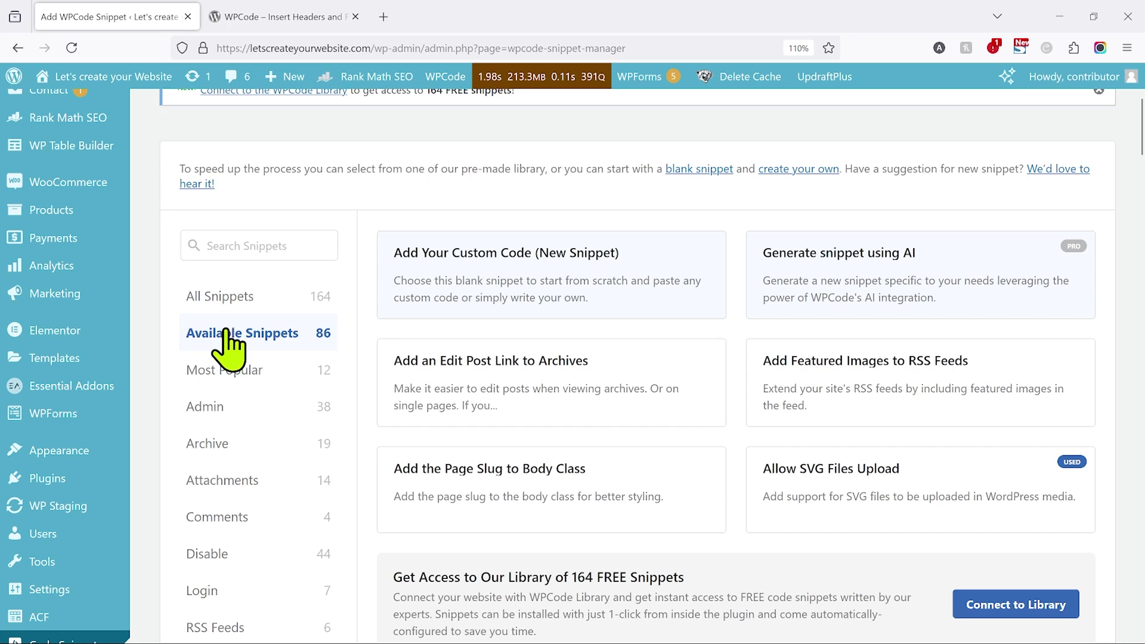
{"action": "scroll", "coordinate": [737, 453], "scroll_direction": "down", "scroll_amount": 7}
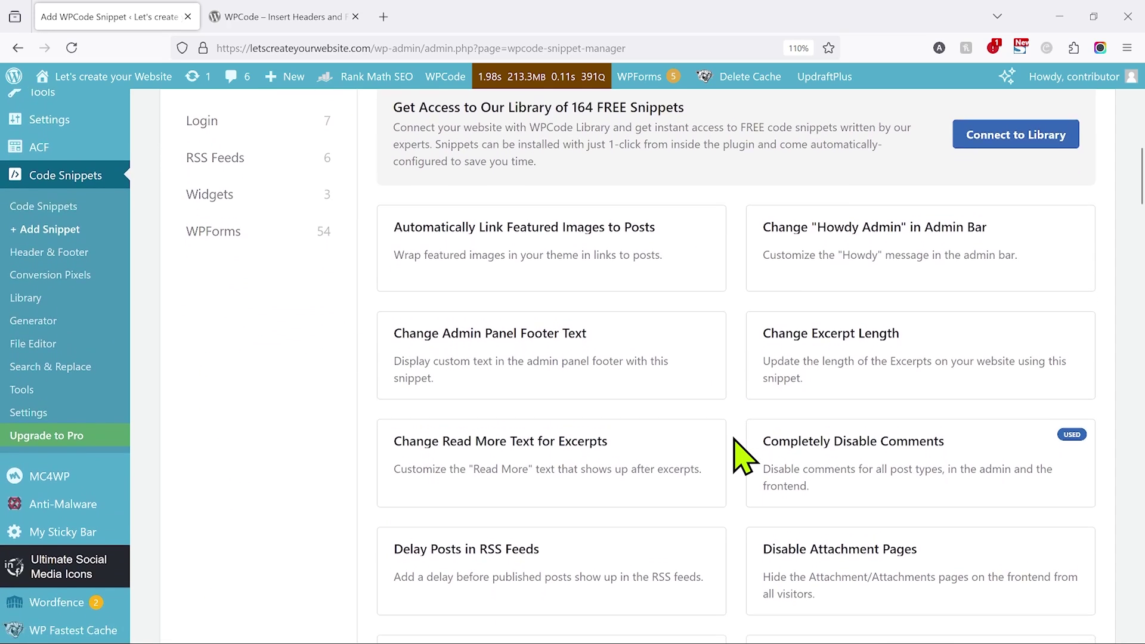
{"action": "mouse_move", "coordinate": [620, 468]}
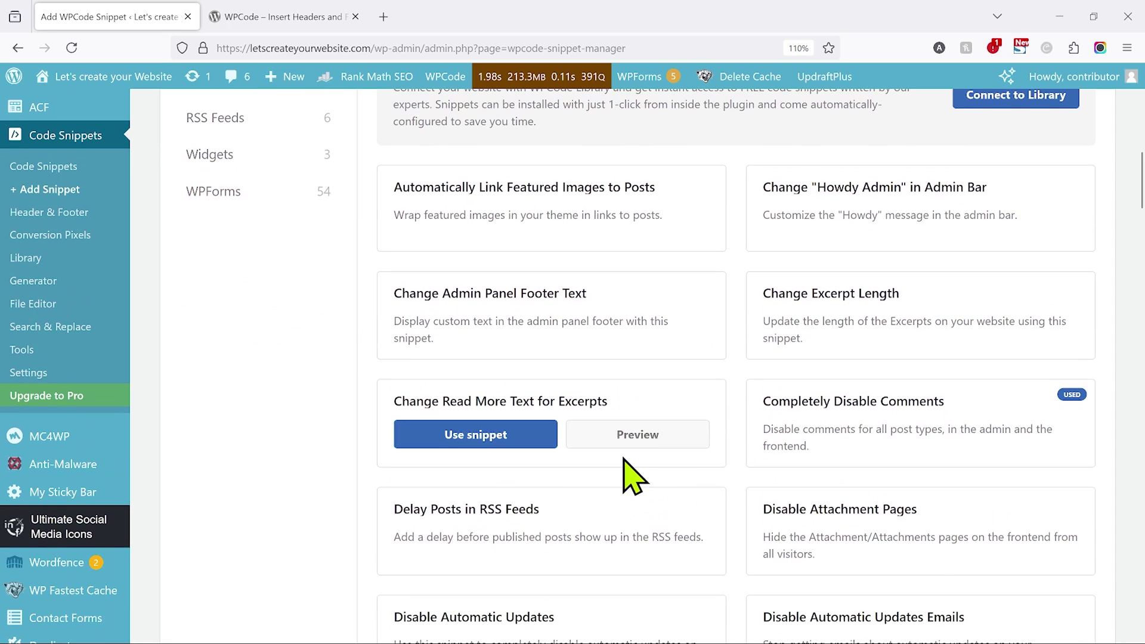
{"action": "left_click", "coordinate": [493, 436]}
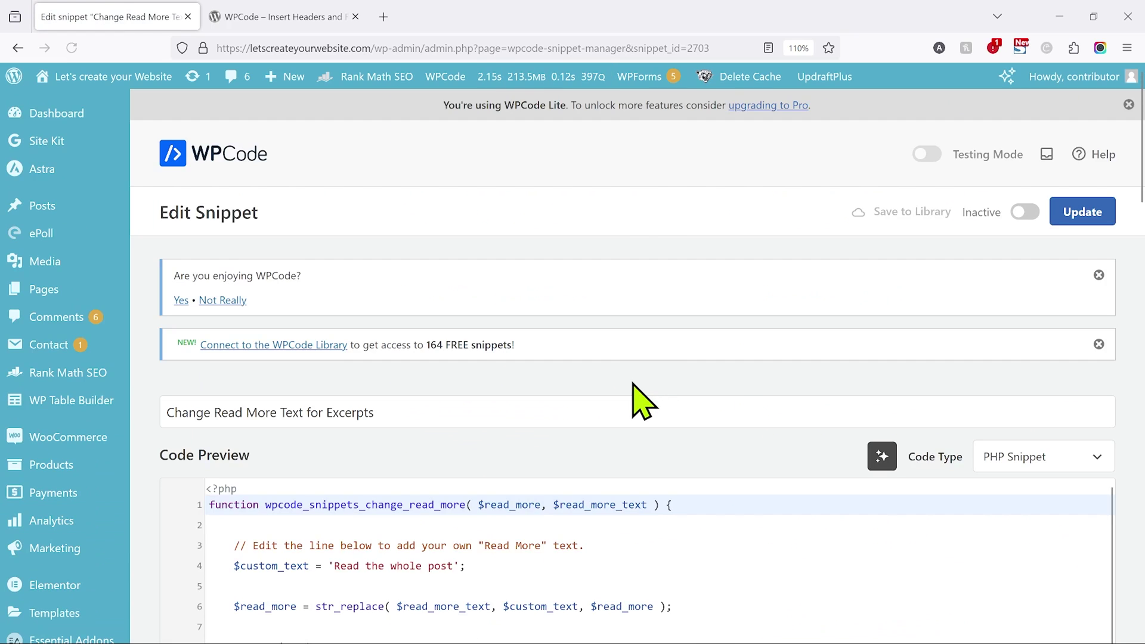
{"action": "scroll", "coordinate": [631, 383], "scroll_direction": "down", "scroll_amount": 4}
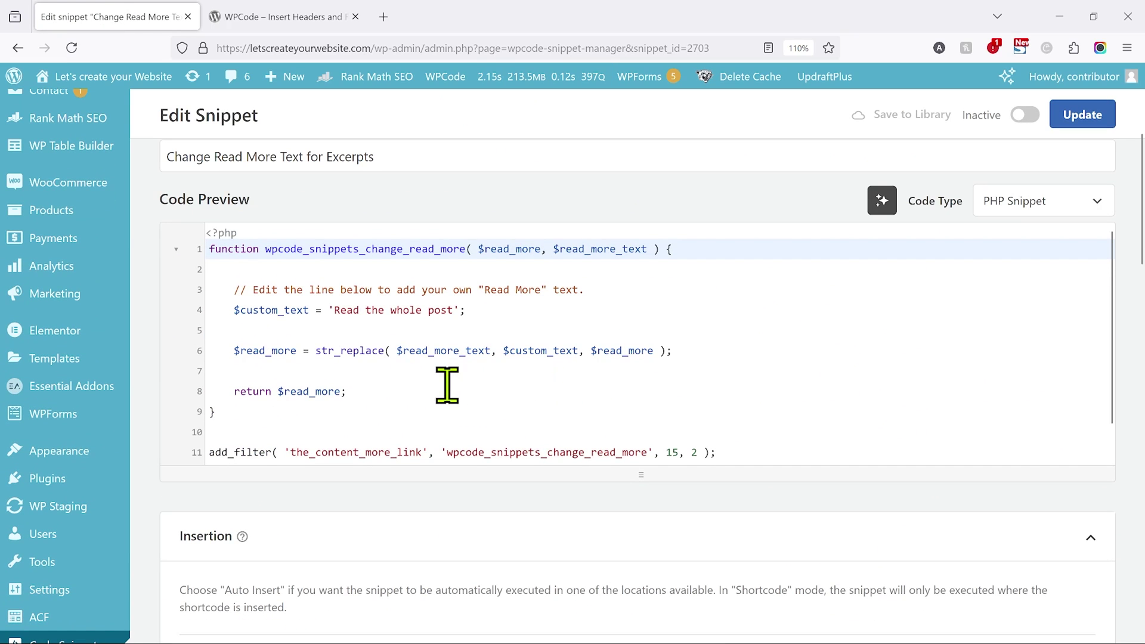
{"action": "scroll", "coordinate": [447, 385], "scroll_direction": "down", "scroll_amount": 2}
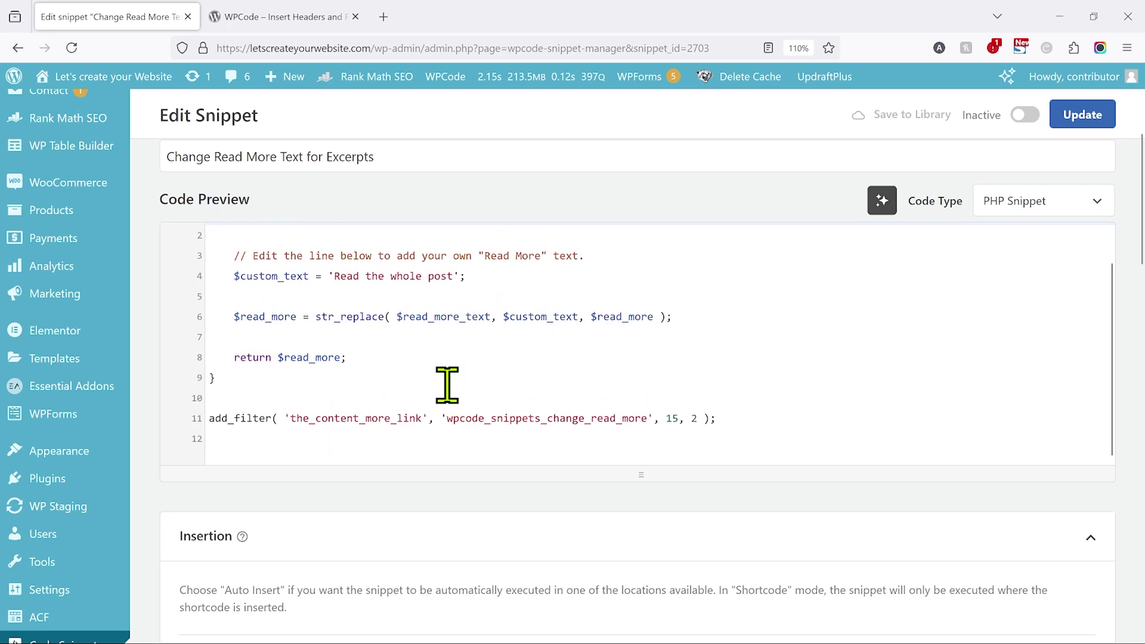
{"action": "scroll", "coordinate": [447, 384], "scroll_direction": "up", "scroll_amount": 2}
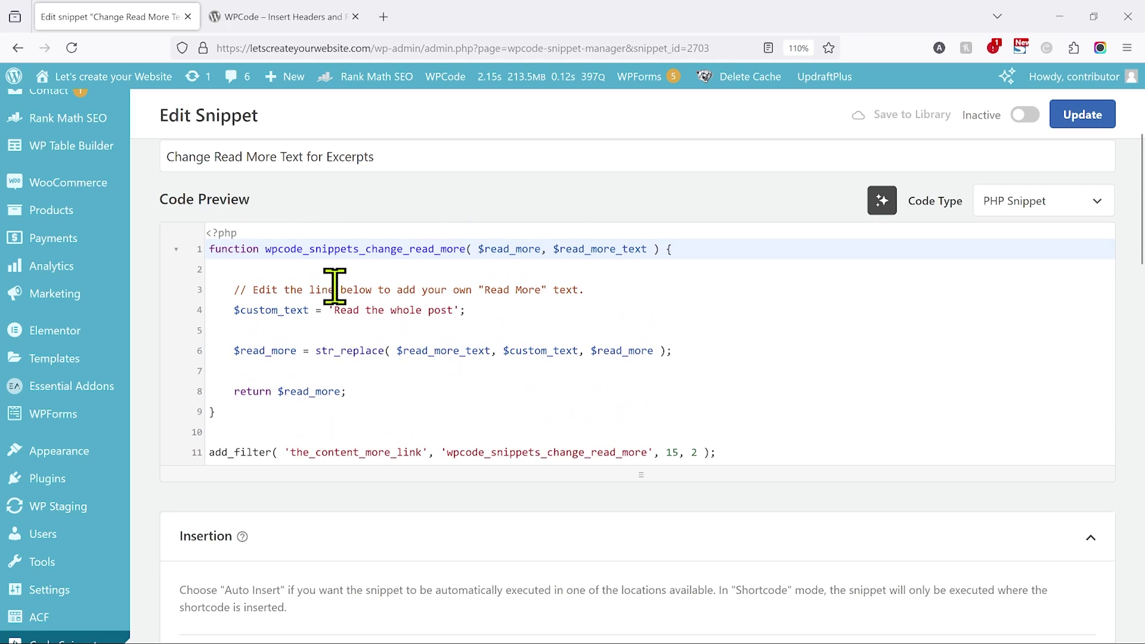
- Replace the snippet's custom Read More text with 'continue reading' and save it
{"action": "left_click", "coordinate": [341, 309]}
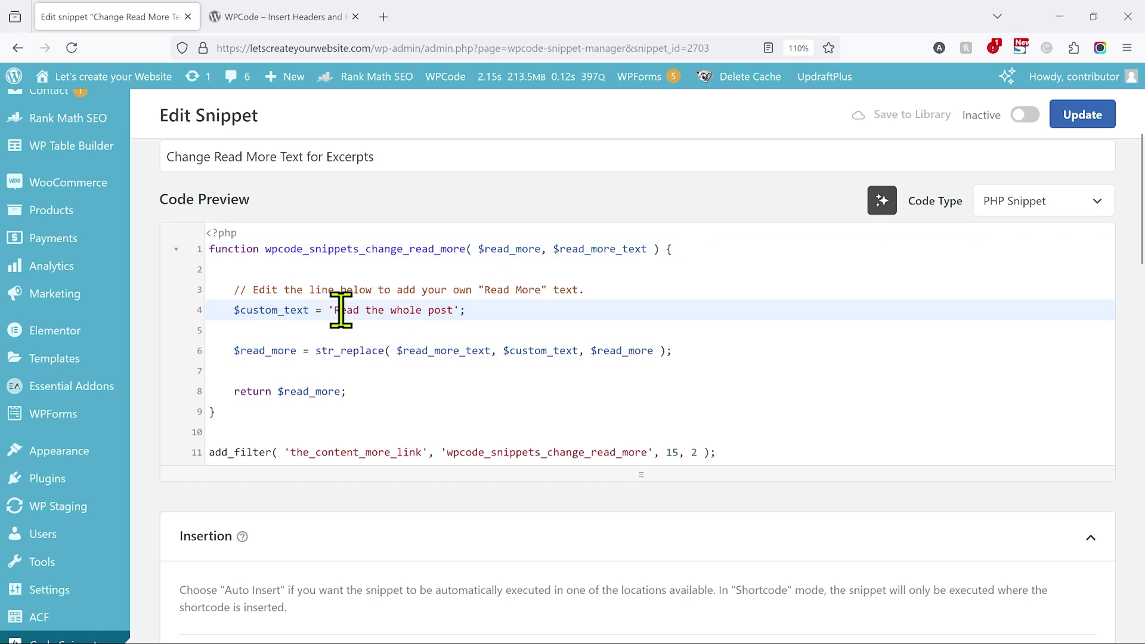
{"action": "double_click", "coordinate": [341, 309]}
{"action": "key", "text": "ctrl+shift+Right"}
{"action": "key", "text": "ctrl+shift+Right"}
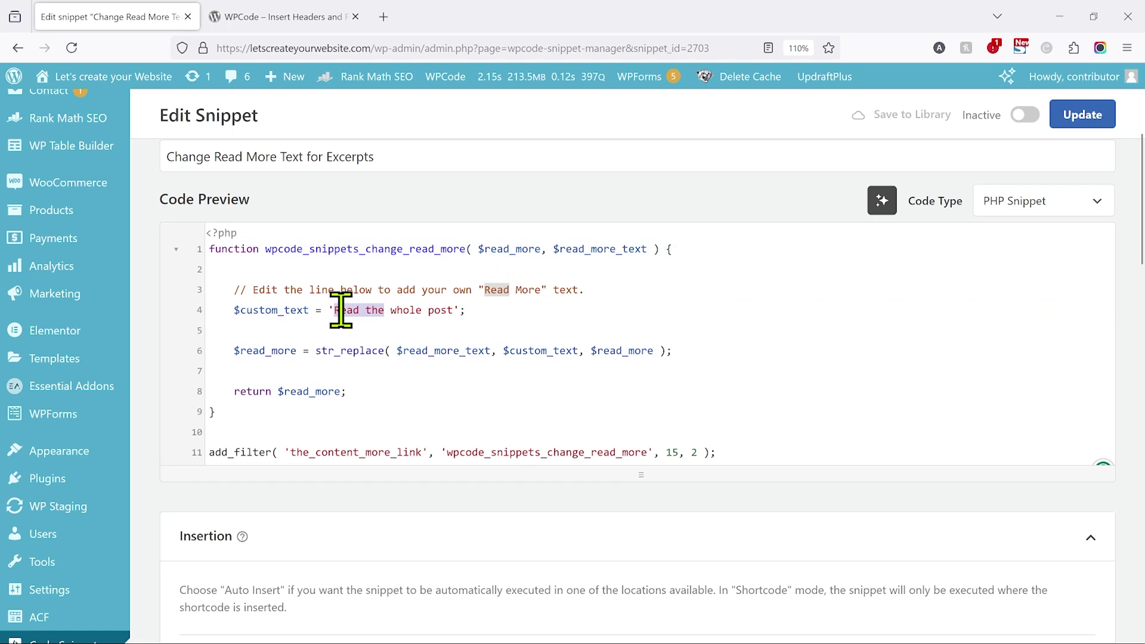
{"action": "type", "text": "continue reading"}
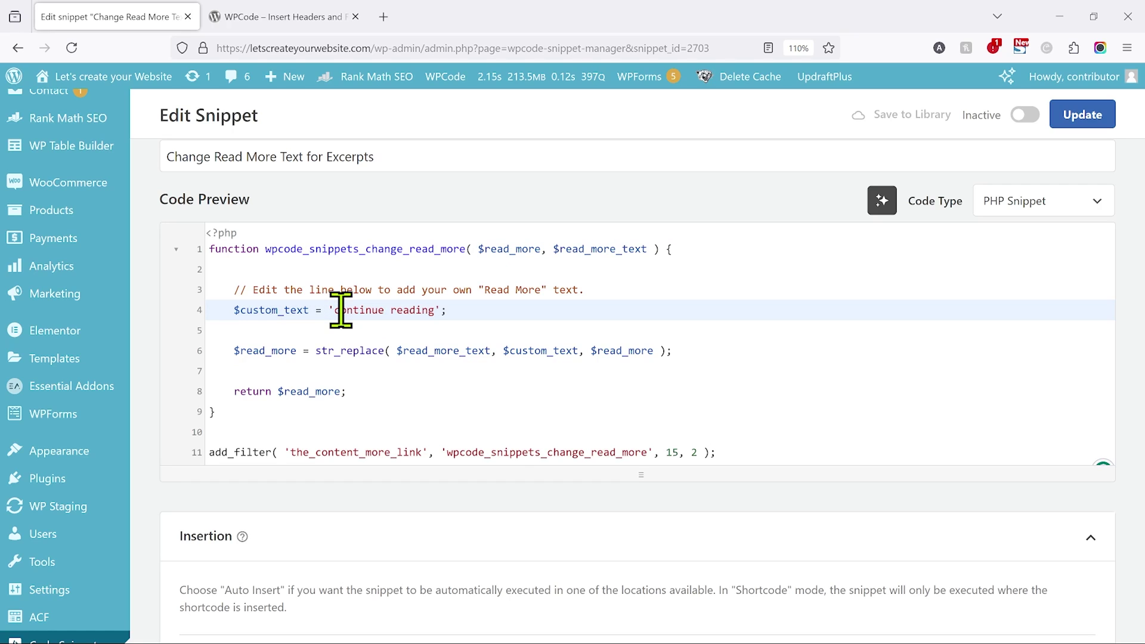
{"action": "left_click", "coordinate": [1076, 114]}
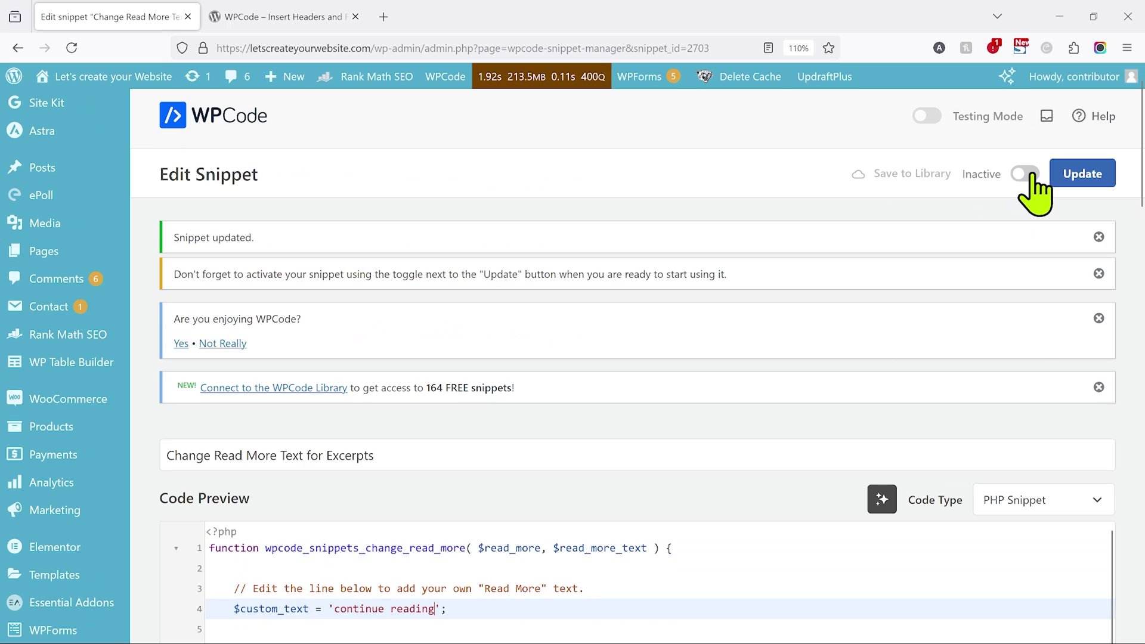
- Switch the Read More snippet to Active and turn on Enable Logic
{"action": "left_click", "coordinate": [1026, 174]}
{"action": "scroll", "coordinate": [477, 292], "scroll_direction": "down", "scroll_amount": 3}
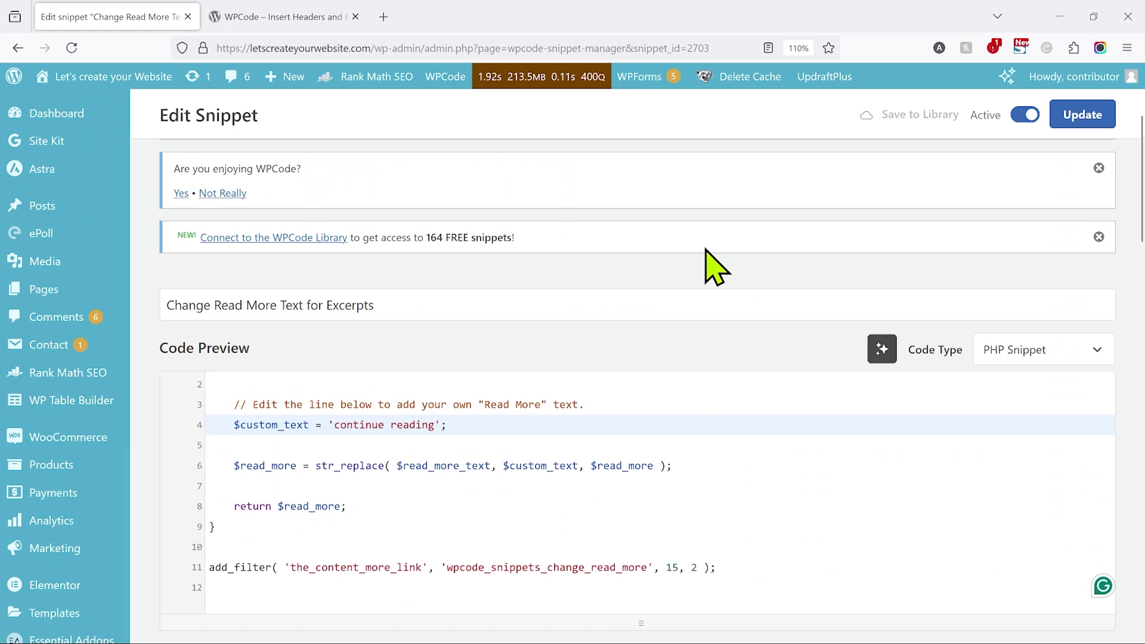
{"action": "scroll", "coordinate": [715, 267], "scroll_direction": "down", "scroll_amount": 12}
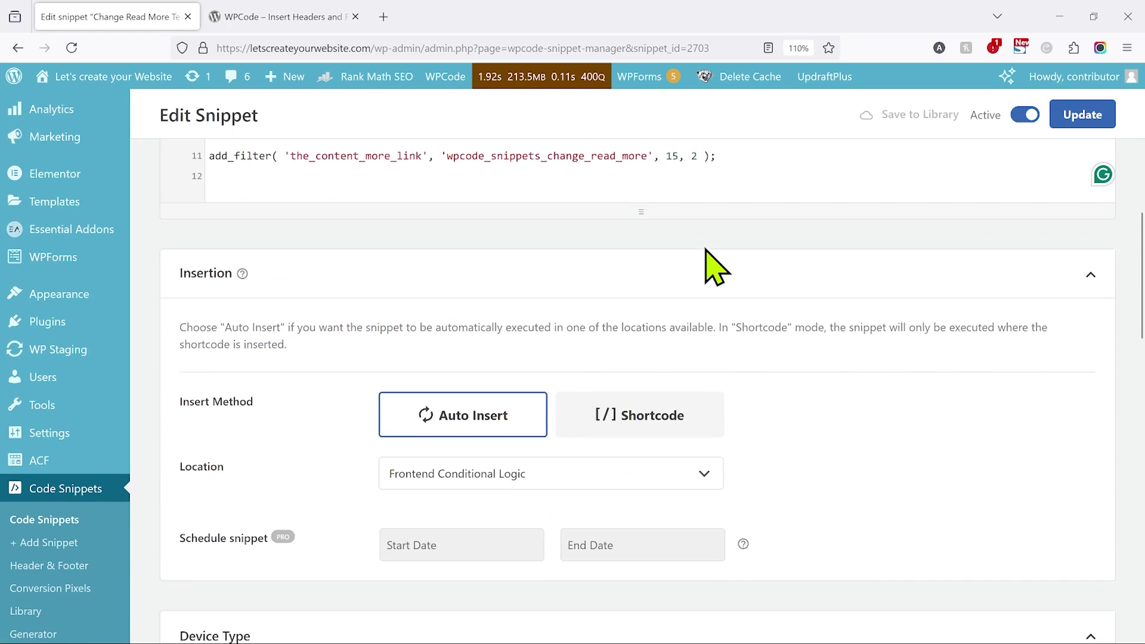
{"action": "scroll", "coordinate": [715, 267], "scroll_direction": "down", "scroll_amount": 6}
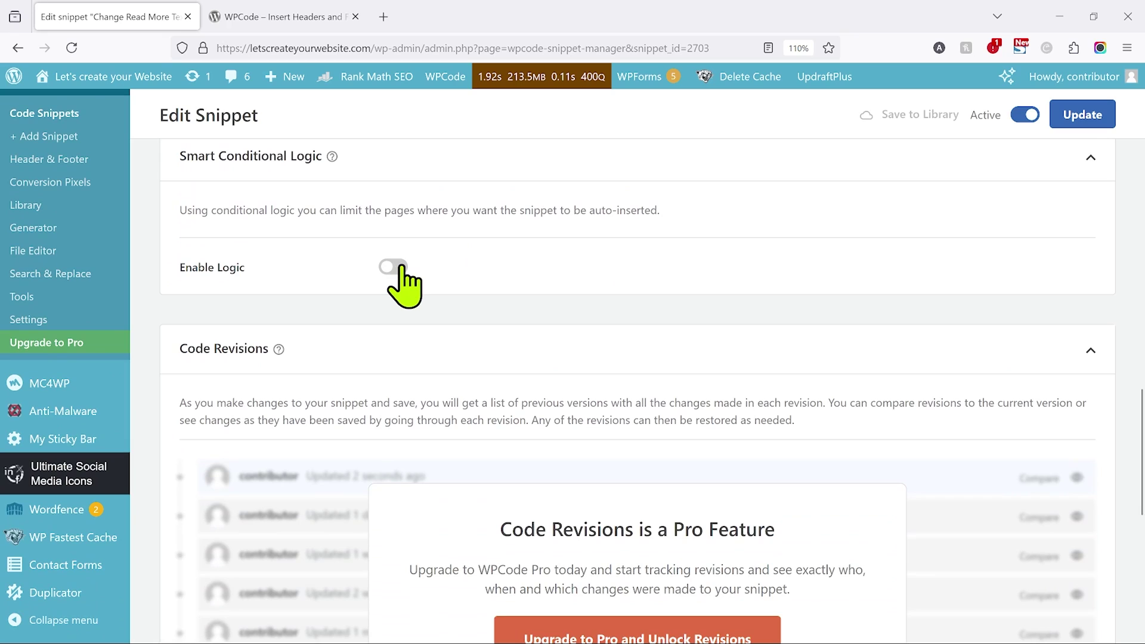
{"action": "left_click", "coordinate": [398, 269]}
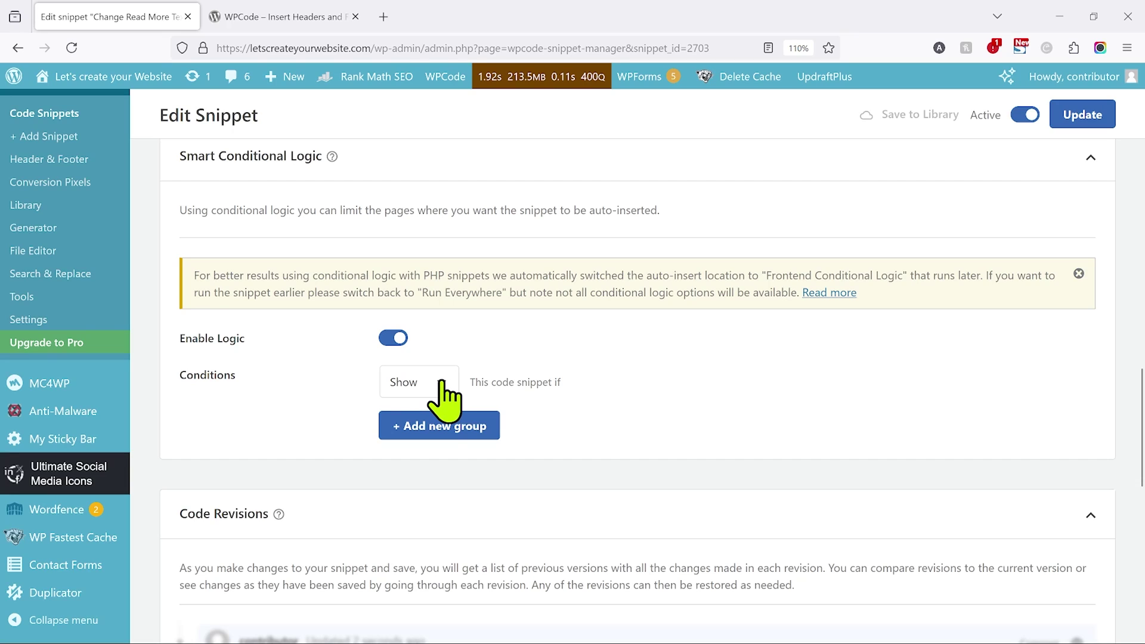
- Add a condition group set to Logged-in Is True
{"action": "left_click", "coordinate": [445, 427]}
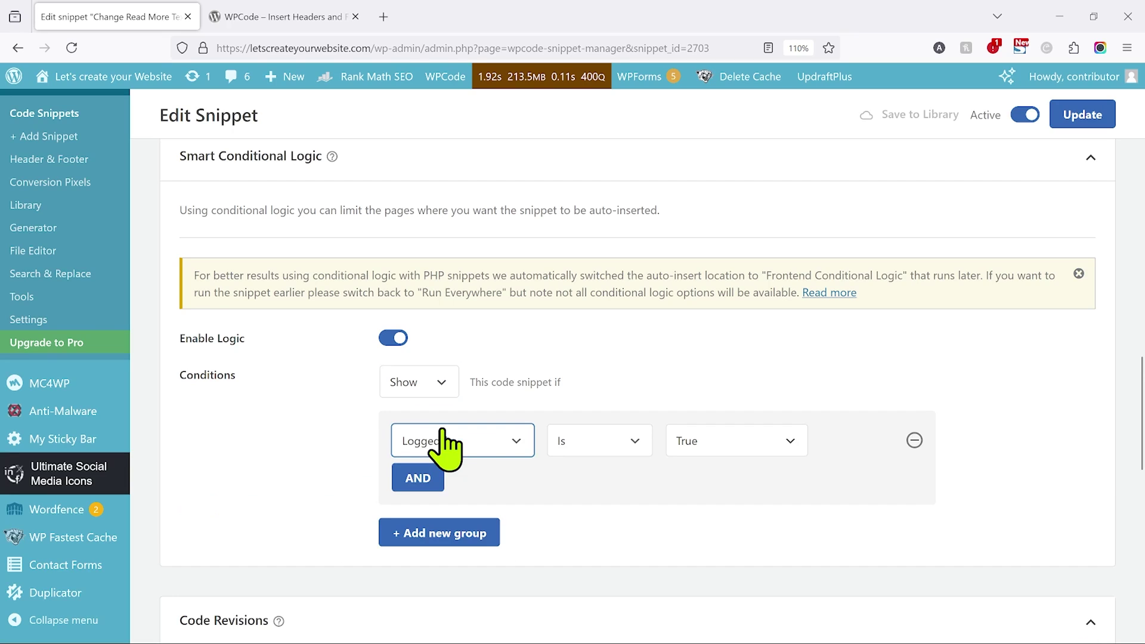
{"action": "left_click", "coordinate": [514, 441]}
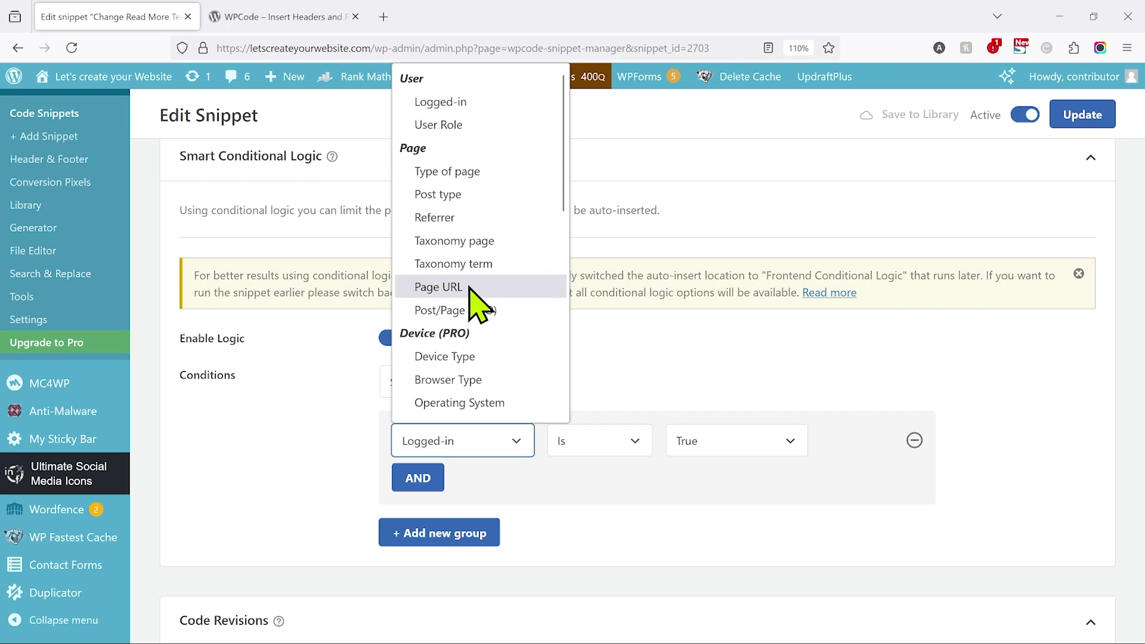
{"action": "left_click", "coordinate": [461, 103]}
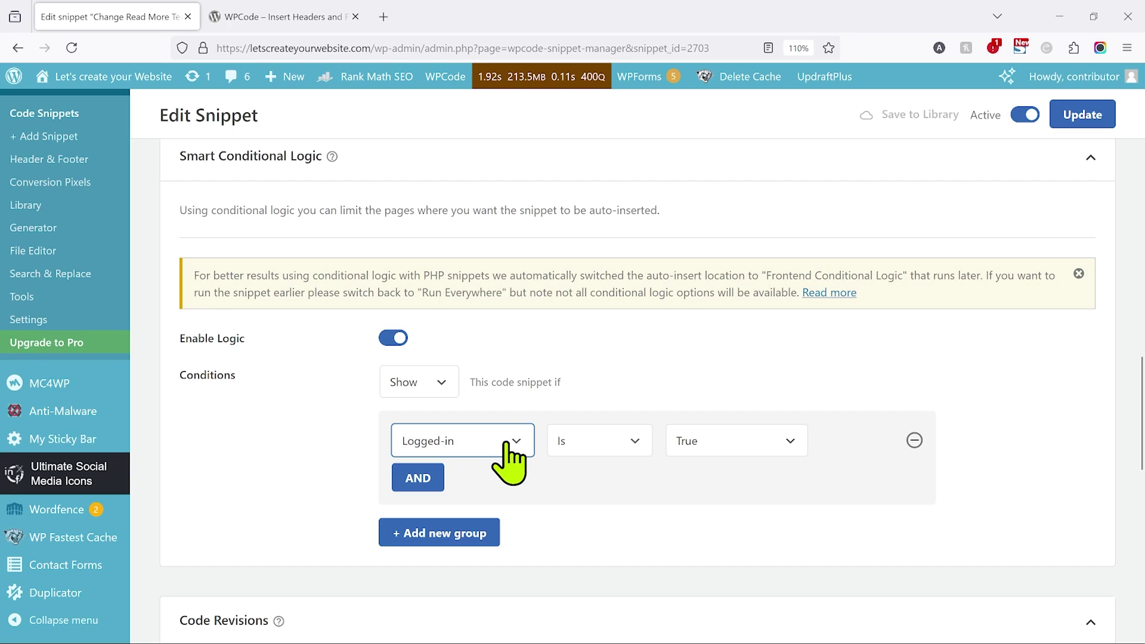
{"action": "left_click", "coordinate": [740, 449]}
{"action": "left_click", "coordinate": [685, 494]}
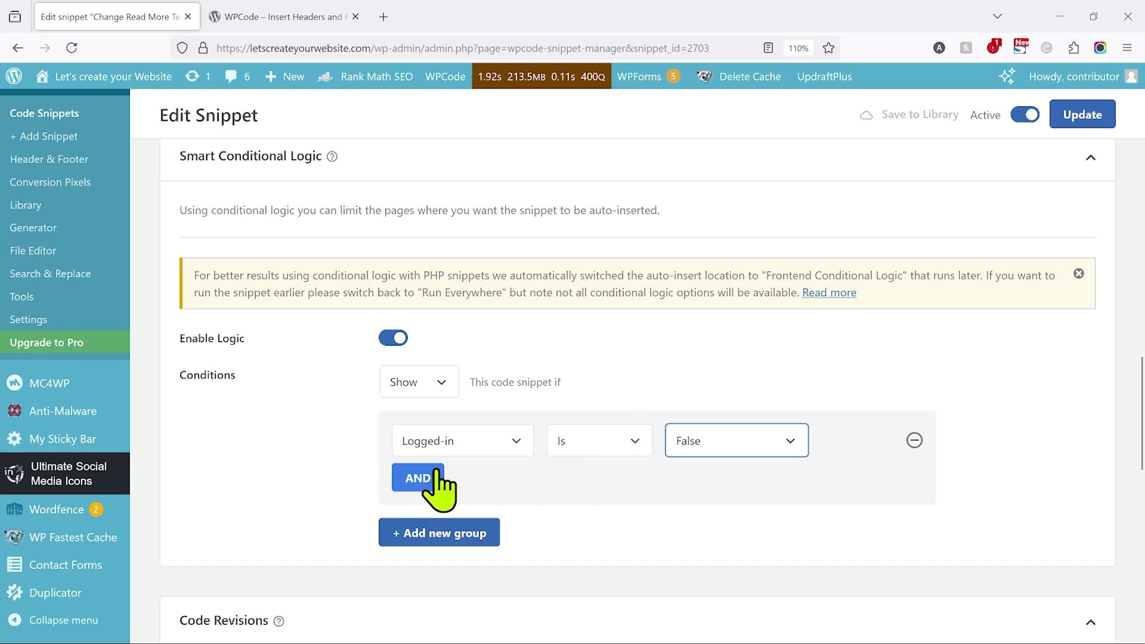
{"action": "left_click", "coordinate": [695, 446]}
{"action": "left_click", "coordinate": [698, 470]}
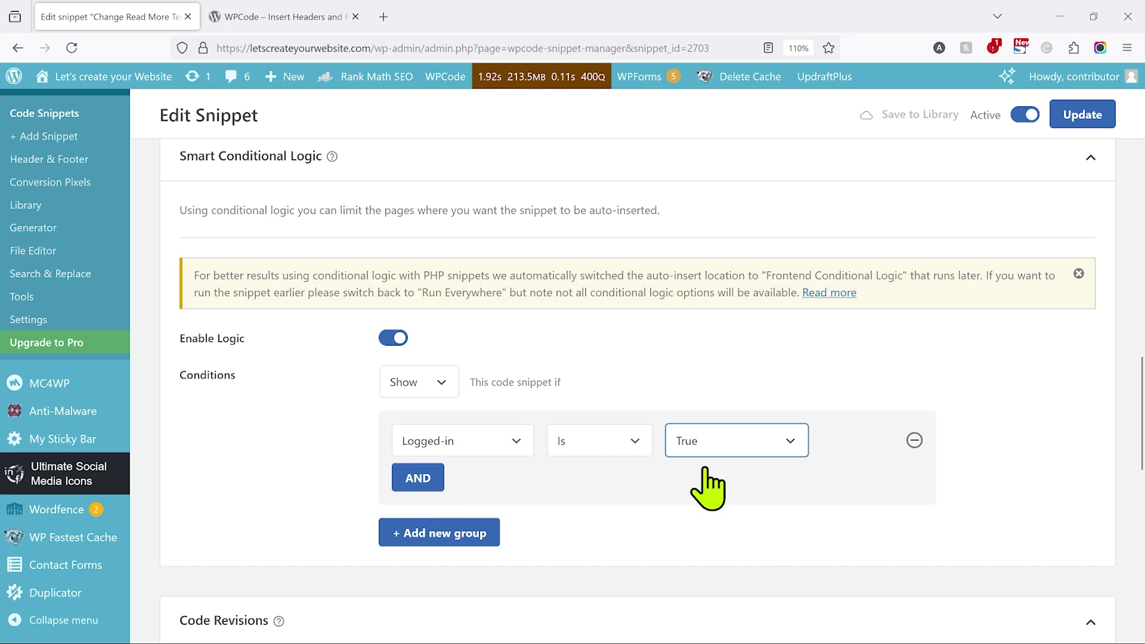
- Add a second AND condition: Page URL Is the site's /checkout/ page address
{"action": "left_click", "coordinate": [414, 479]}
{"action": "left_click", "coordinate": [509, 480]}
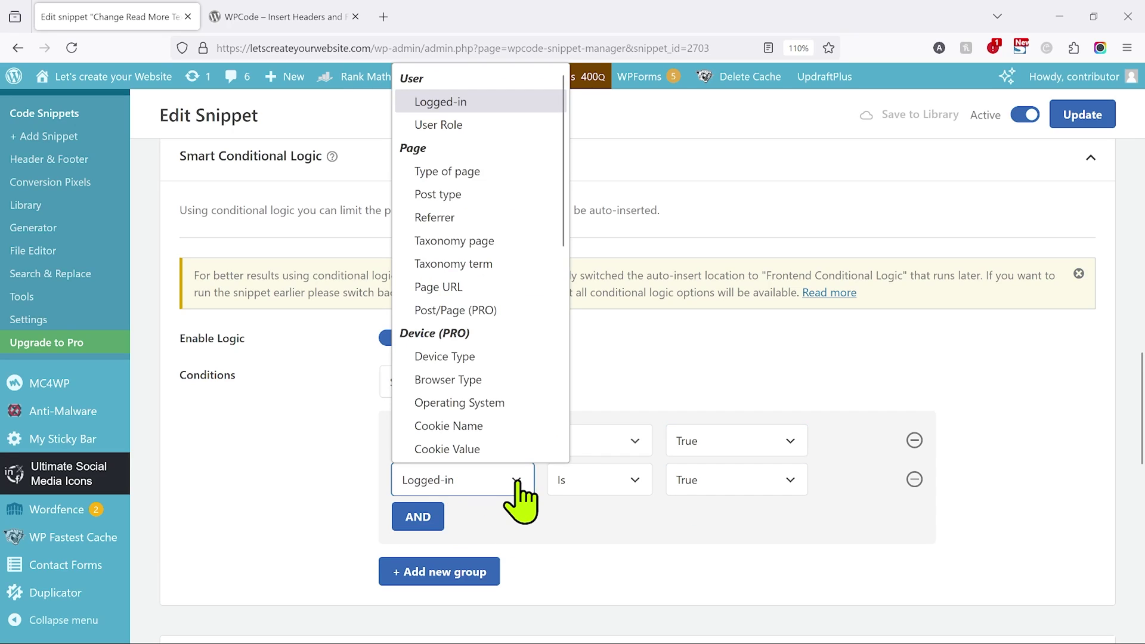
{"action": "left_click", "coordinate": [475, 287]}
{"action": "left_click", "coordinate": [725, 483]}
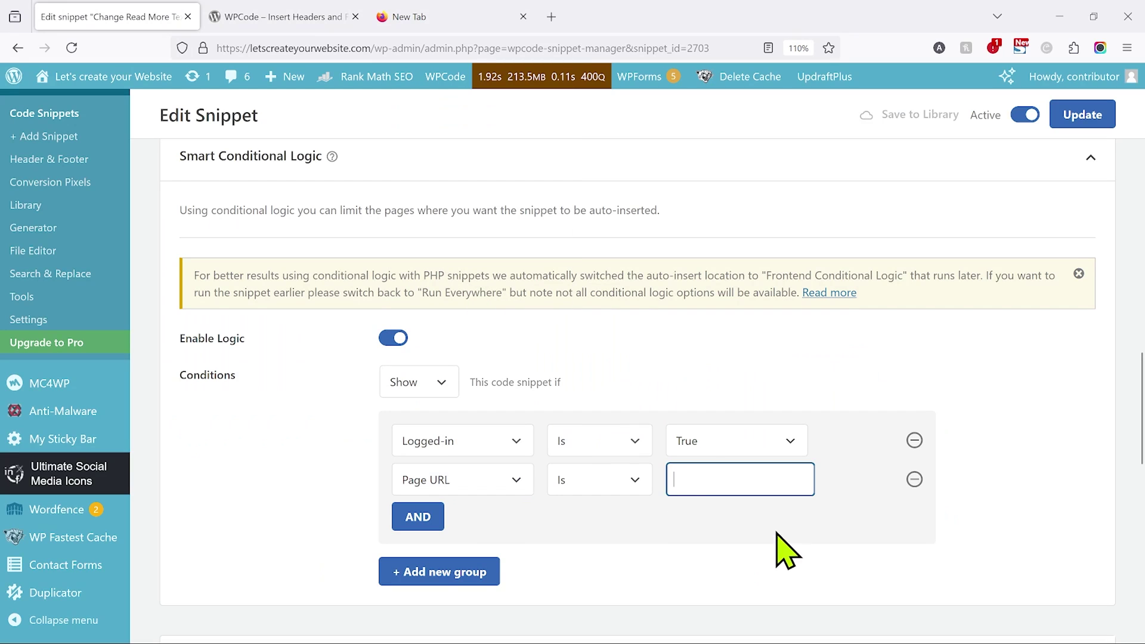
{"action": "key", "text": "ctrl+v"}
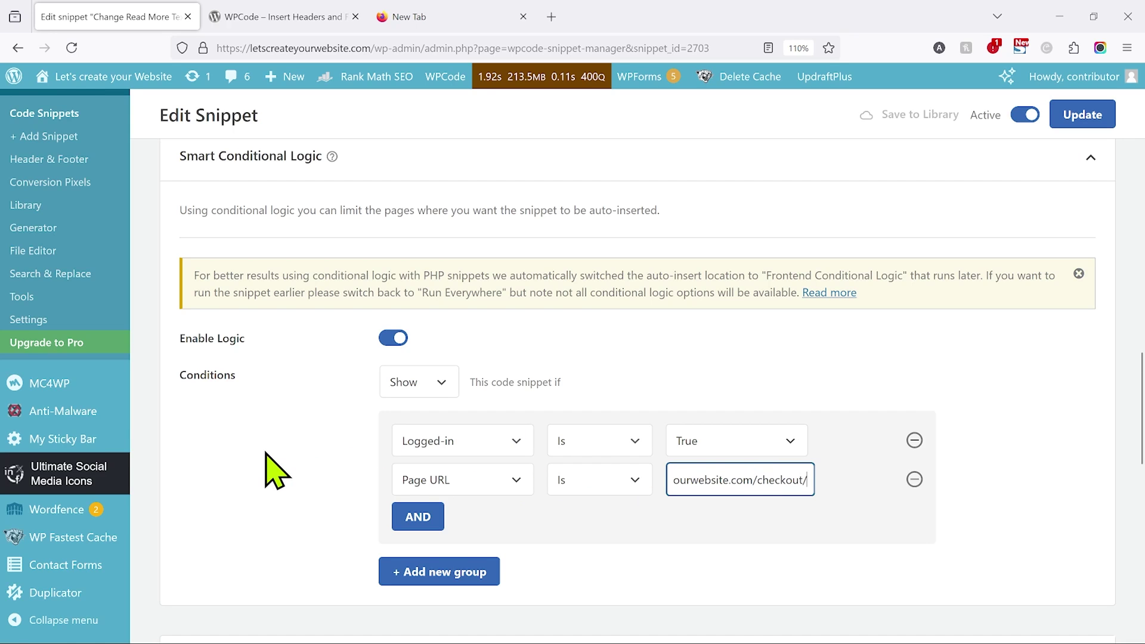
{"action": "scroll", "coordinate": [276, 471], "scroll_direction": "up", "scroll_amount": 2}
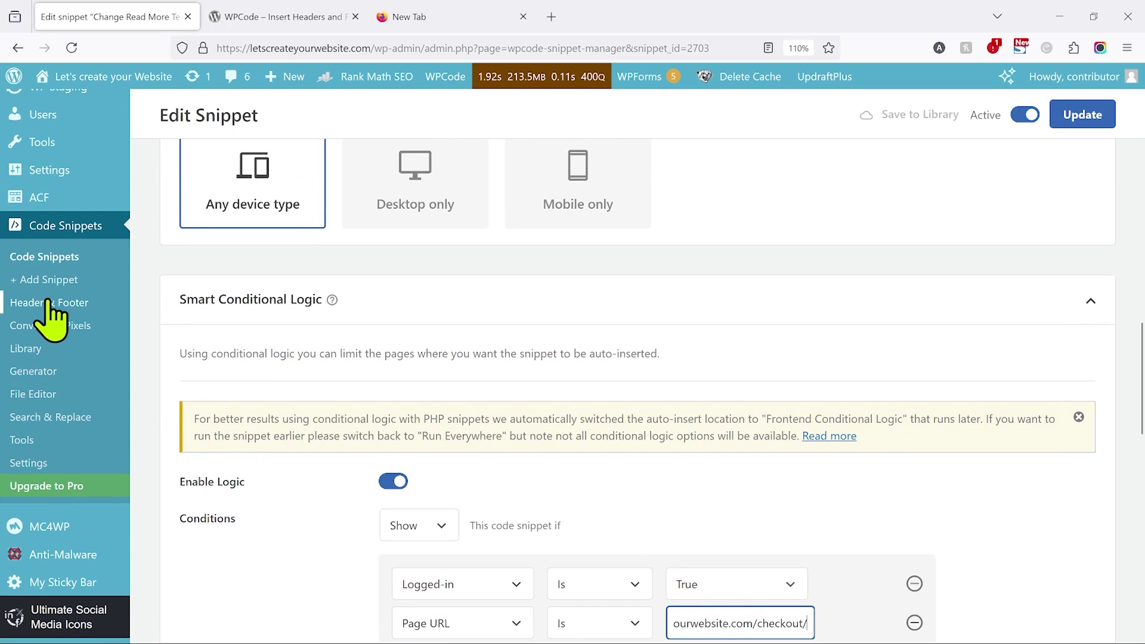
{"action": "left_click", "coordinate": [47, 302]}
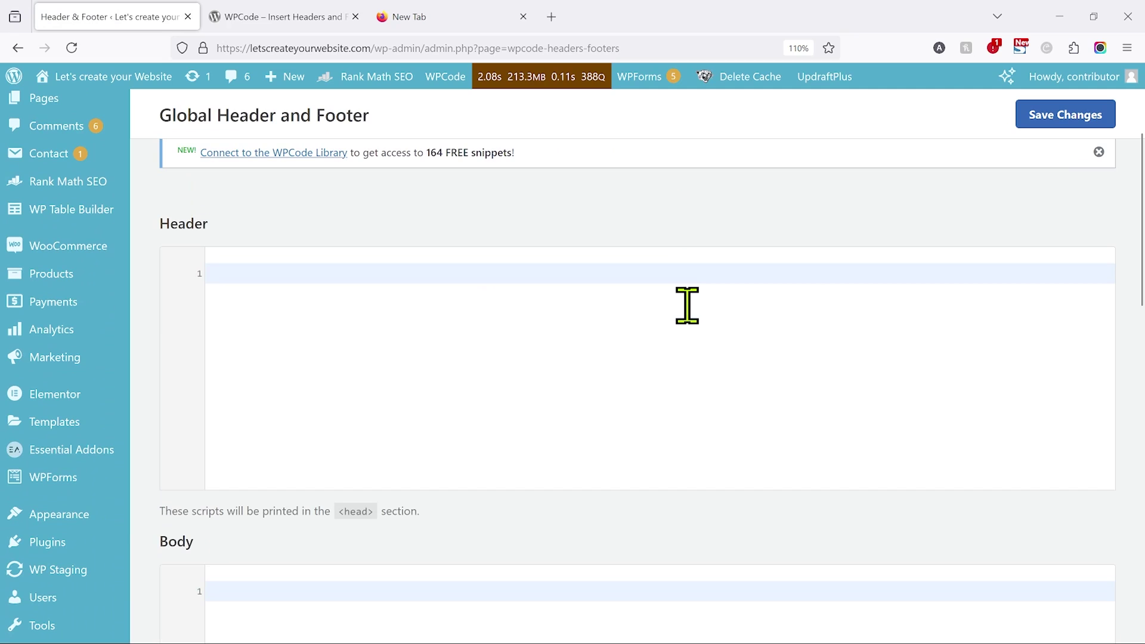
{"action": "scroll", "coordinate": [687, 305], "scroll_direction": "down", "scroll_amount": 1}
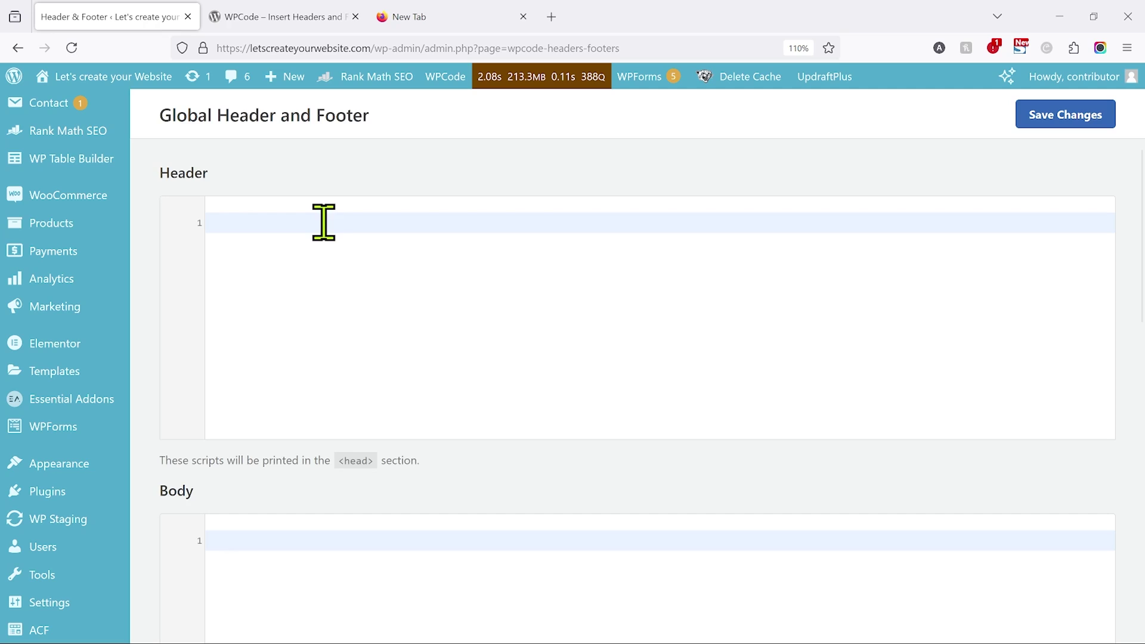
{"action": "scroll", "coordinate": [324, 222], "scroll_direction": "down", "scroll_amount": 5}
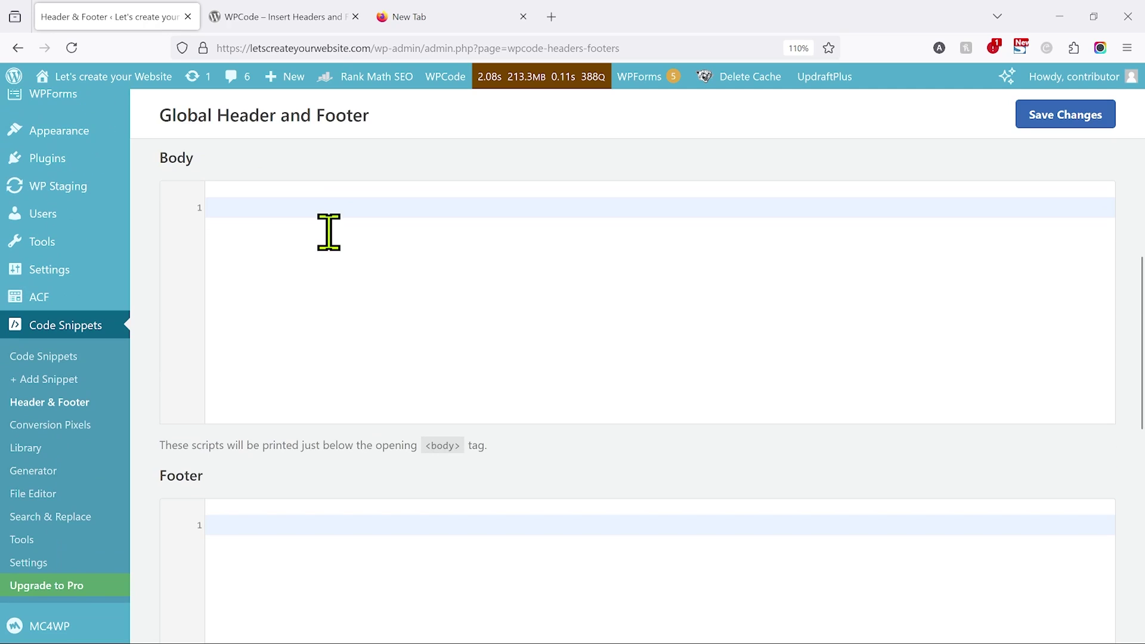
{"action": "scroll", "coordinate": [329, 232], "scroll_direction": "down", "scroll_amount": 5}
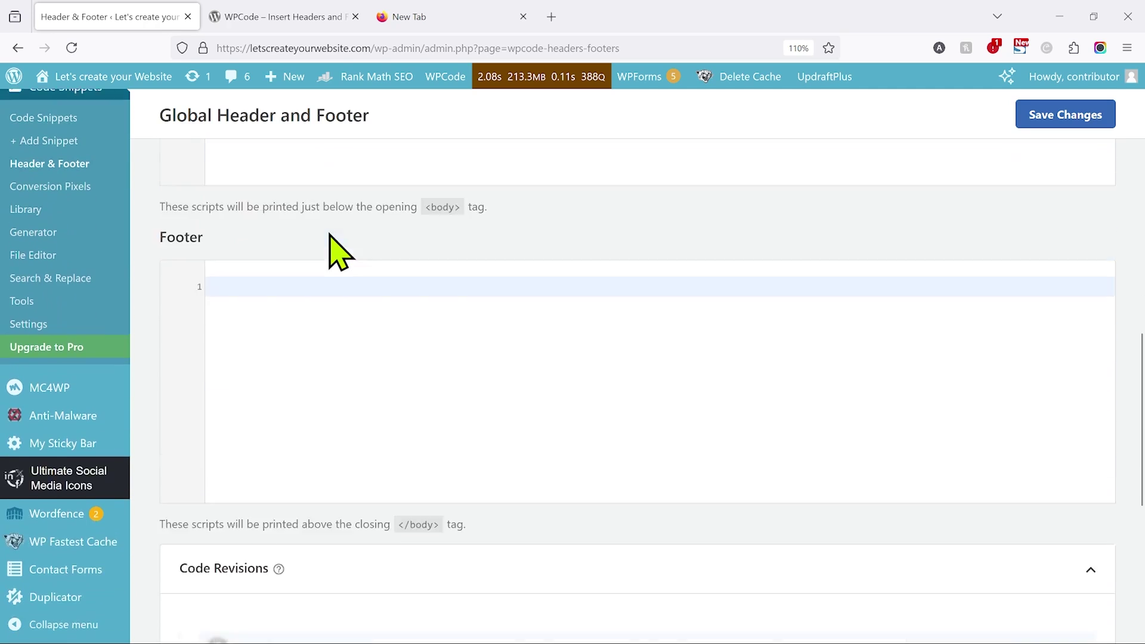
- Back on the snippets list, activate Completely Disable Comments and the first-paragraph message snippet
{"action": "left_click", "coordinate": [422, 208]}
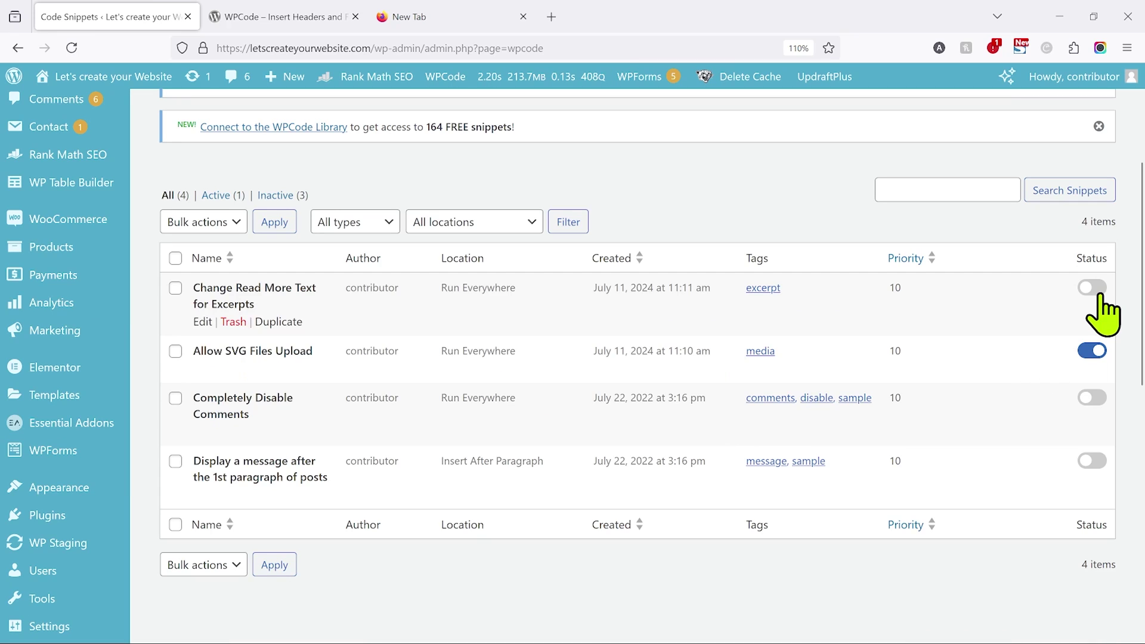
{"action": "left_click", "coordinate": [1095, 399]}
{"action": "left_click", "coordinate": [1096, 461]}
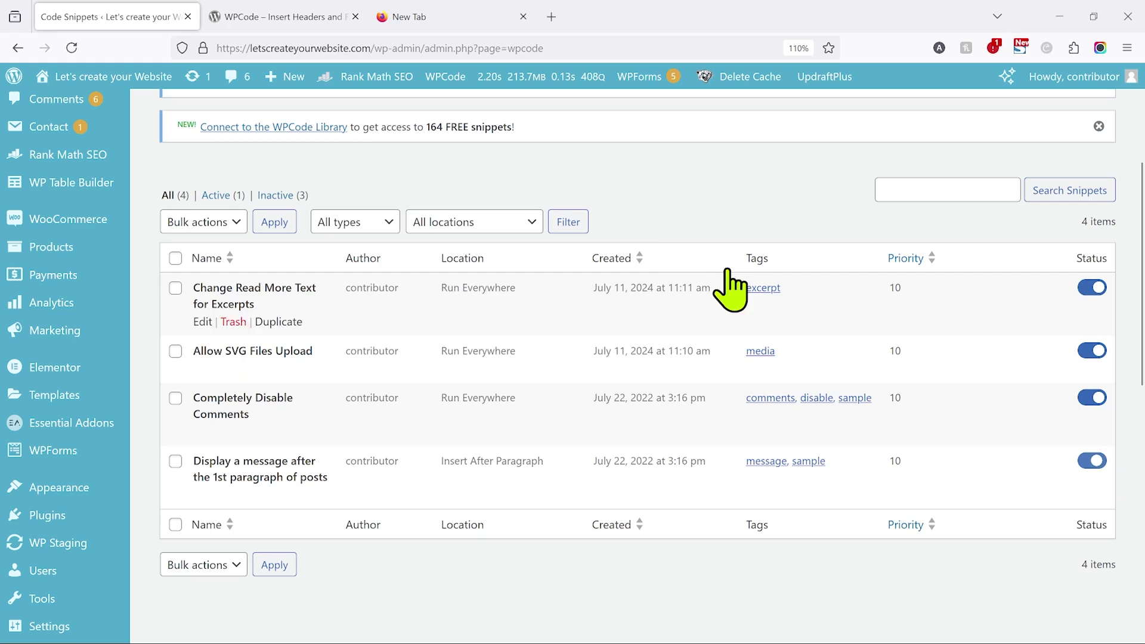